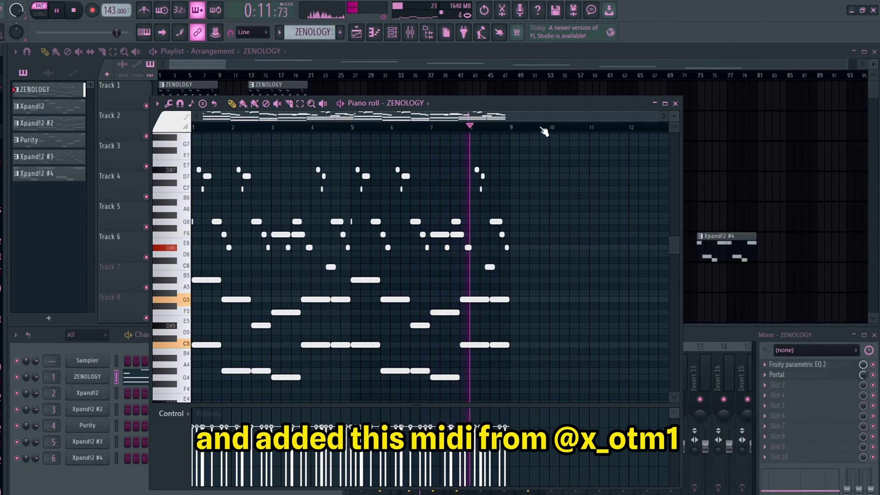
Zoom the ZENOLOGY piano roll in to the first four bars and stop playback
{"action": "left_click_drag", "start_coordinate": [653, 120], "coordinate": [353, 142]}
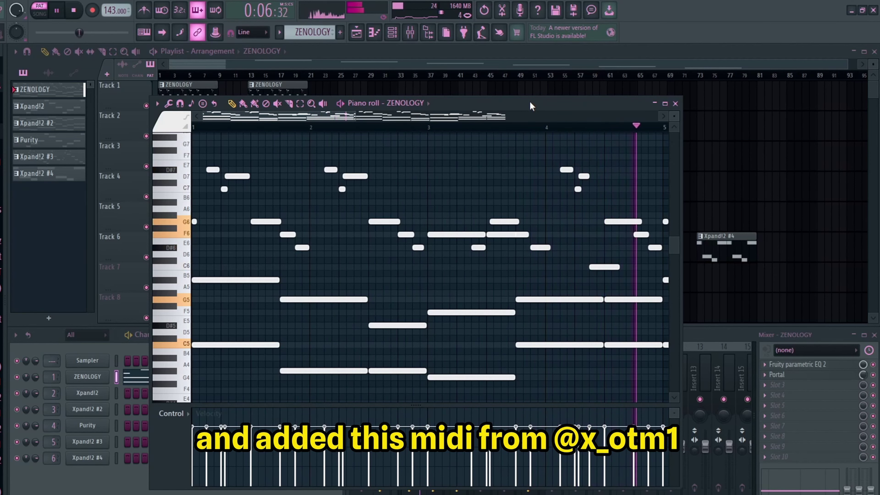
{"action": "key", "text": "space"}
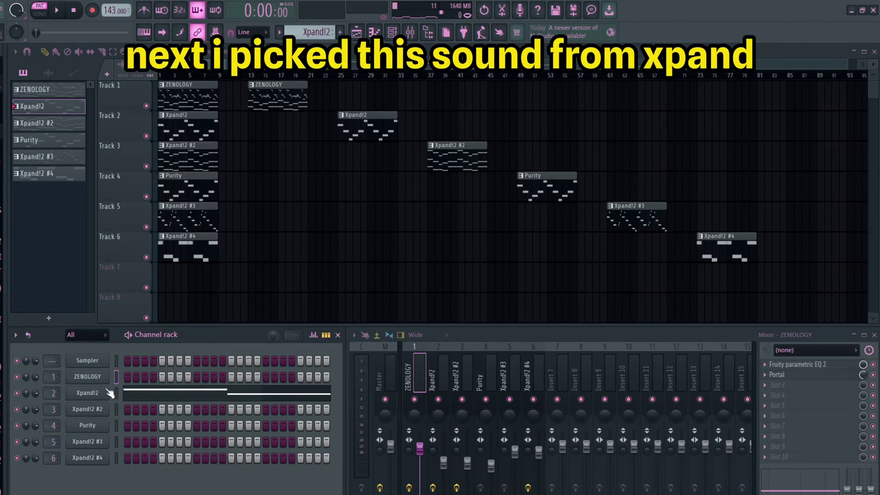
Check the preset loaded in the Xpand!2 channel's instrument, close the instrument and open the channel's piano roll
{"action": "left_click", "coordinate": [108, 393]}
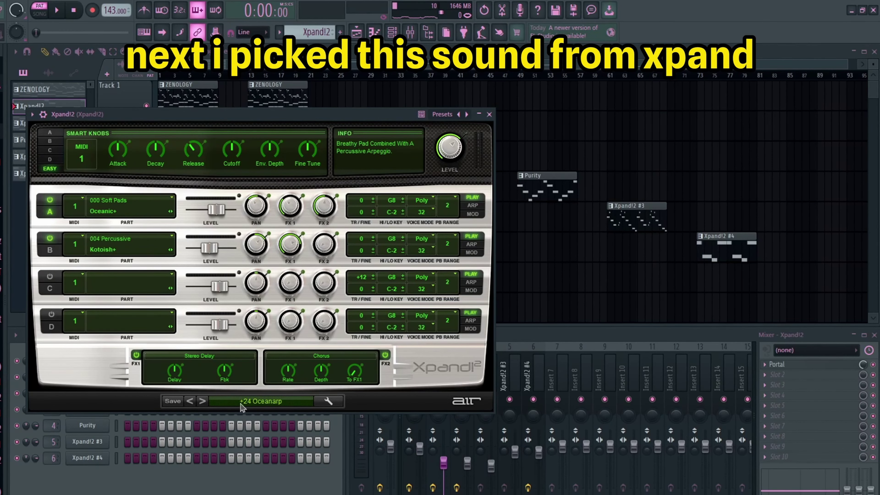
{"action": "left_click", "coordinate": [489, 114]}
{"action": "right_click", "coordinate": [109, 393]}
{"action": "left_click", "coordinate": [145, 395]}
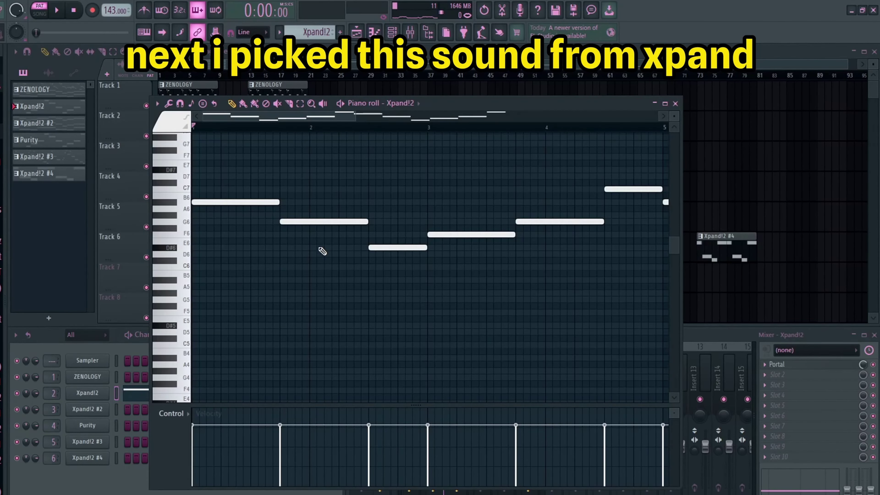
Play back the full Xpand!2 arp melody, stop it and examine the notes of its first four bars
{"action": "scroll", "coordinate": [322, 251], "scroll_direction": "down", "scroll_amount": 3}
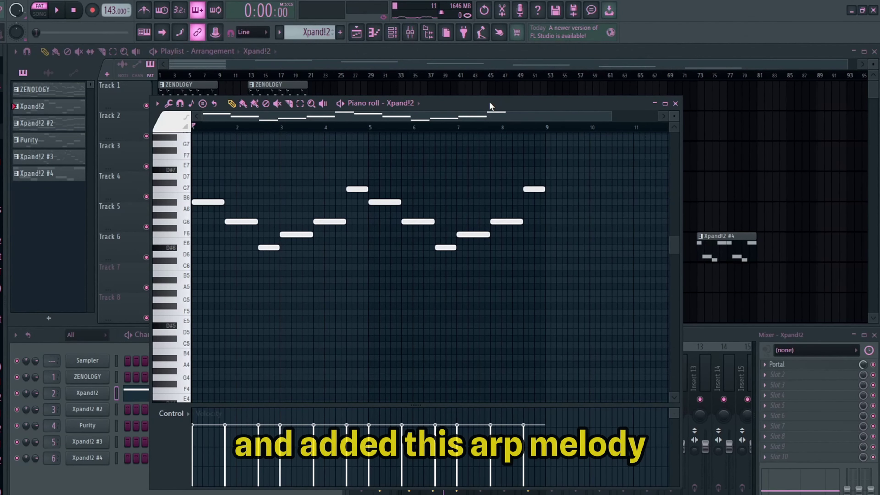
{"action": "key", "text": "space"}
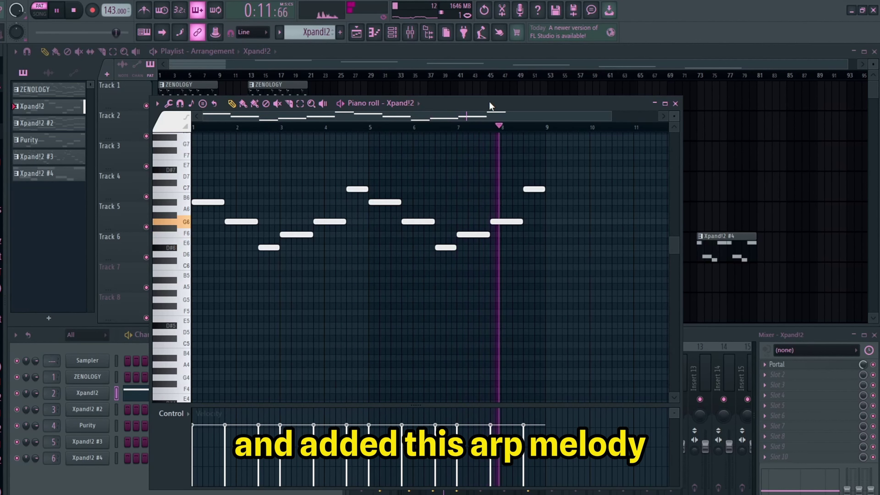
{"action": "key", "text": "space"}
{"action": "left_click_drag", "start_coordinate": [610, 117], "coordinate": [355, 128]}
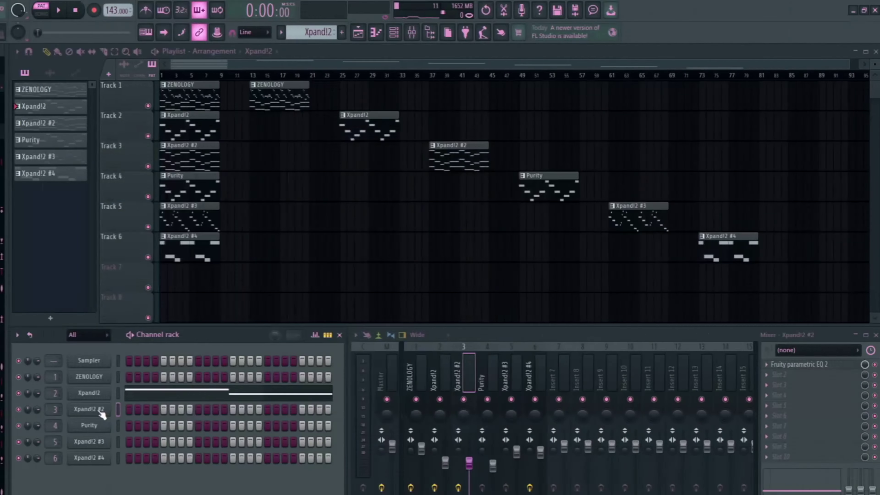
Check the sound loaded in the Xpand!2 #2 channel's instrument, close it and open that channel's piano roll
{"action": "left_click", "coordinate": [98, 411]}
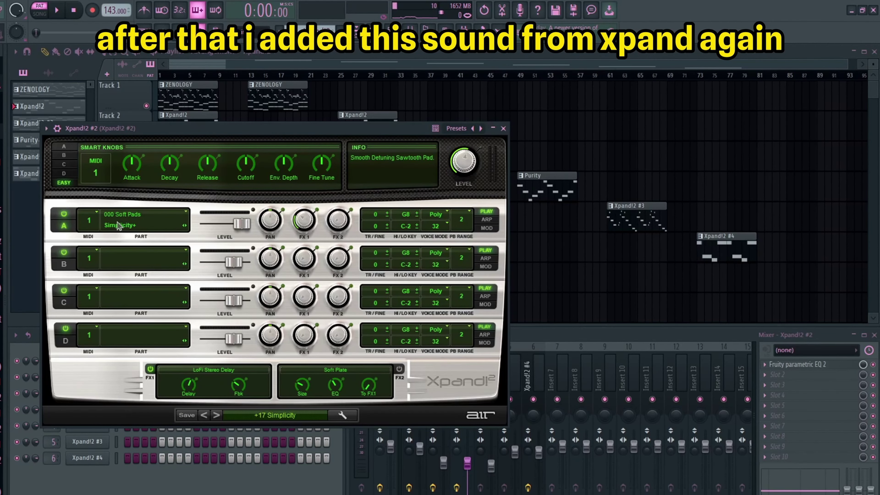
{"action": "left_click", "coordinate": [503, 129]}
{"action": "right_click", "coordinate": [90, 410]}
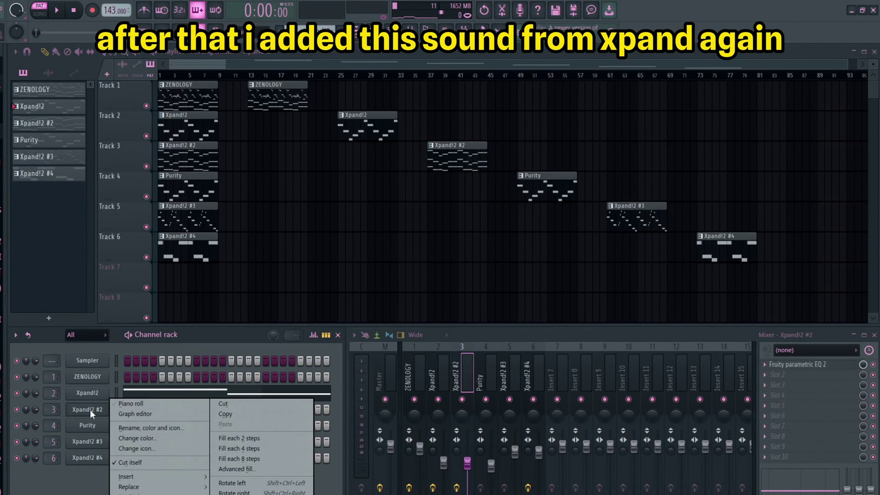
{"action": "left_click", "coordinate": [126, 405]}
{"action": "key", "text": "ctrl+v"}
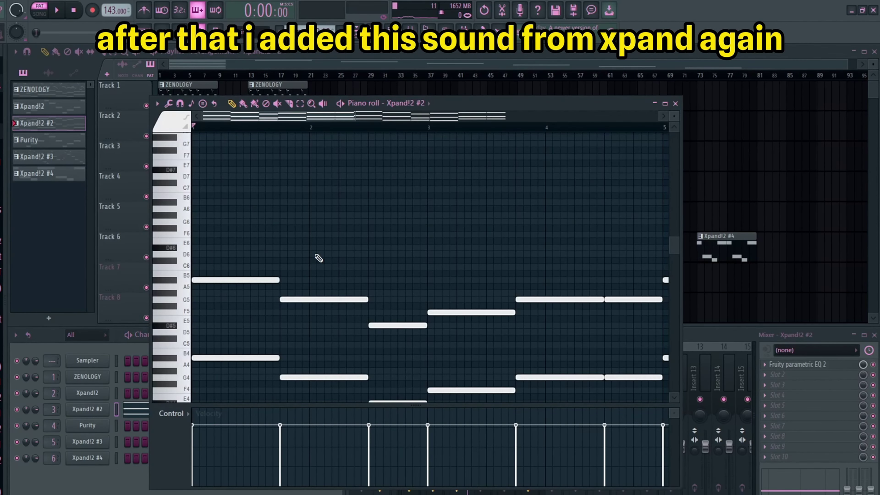
Play back the full Xpand!2 #2 chord progression, stop it and examine the chords of the first four bars
{"action": "scroll", "coordinate": [314, 259], "scroll_direction": "down", "scroll_amount": 2}
{"action": "scroll", "coordinate": [324, 202], "scroll_direction": "down", "scroll_amount": 2}
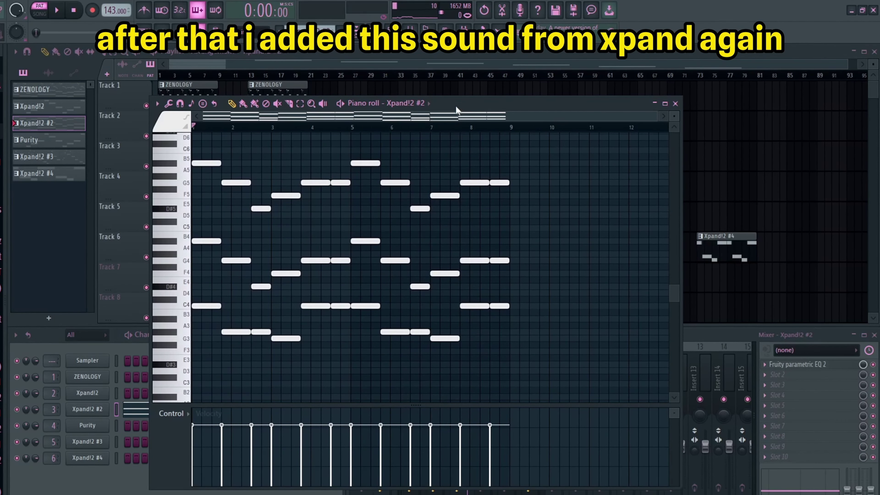
{"action": "key", "text": "space"}
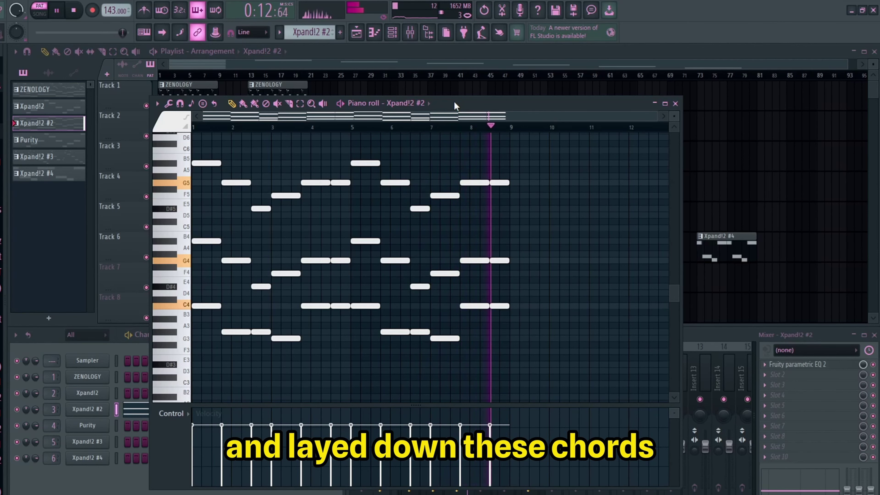
{"action": "key", "text": "space"}
{"action": "left_click_drag", "start_coordinate": [660, 116], "coordinate": [356, 124]}
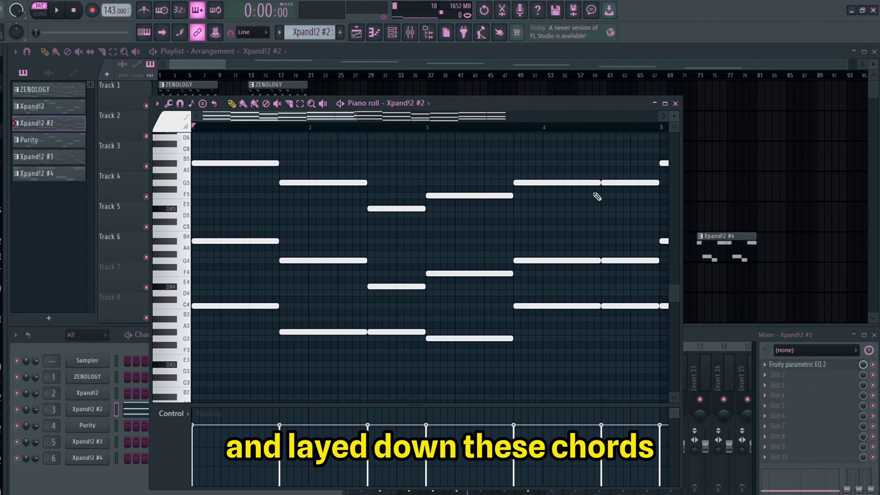
Check the Purity channel's string preset, listen to its melody in the piano roll and examine the first four bars
{"action": "left_click", "coordinate": [676, 103]}
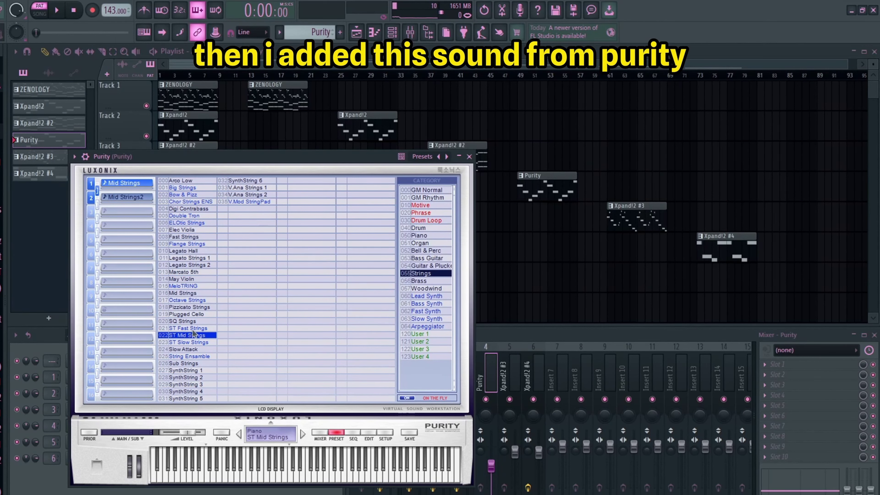
{"action": "left_click", "coordinate": [469, 156]}
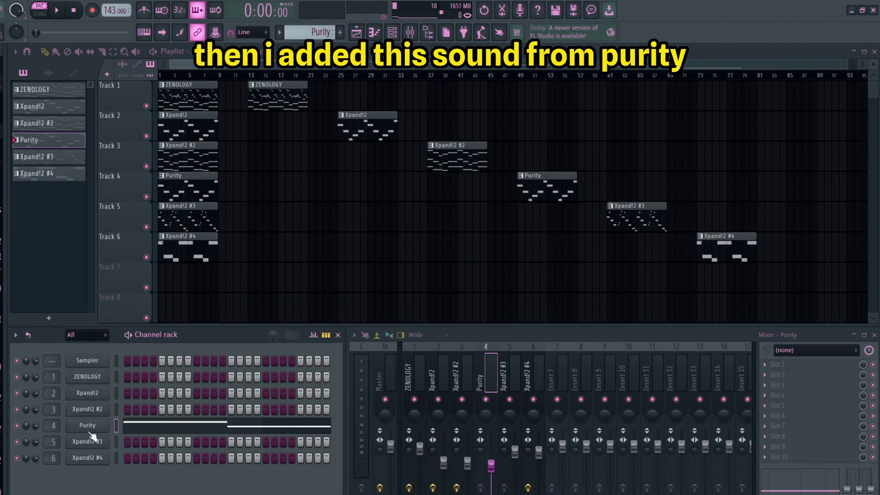
{"action": "right_click", "coordinate": [92, 425]}
{"action": "left_click", "coordinate": [139, 403]}
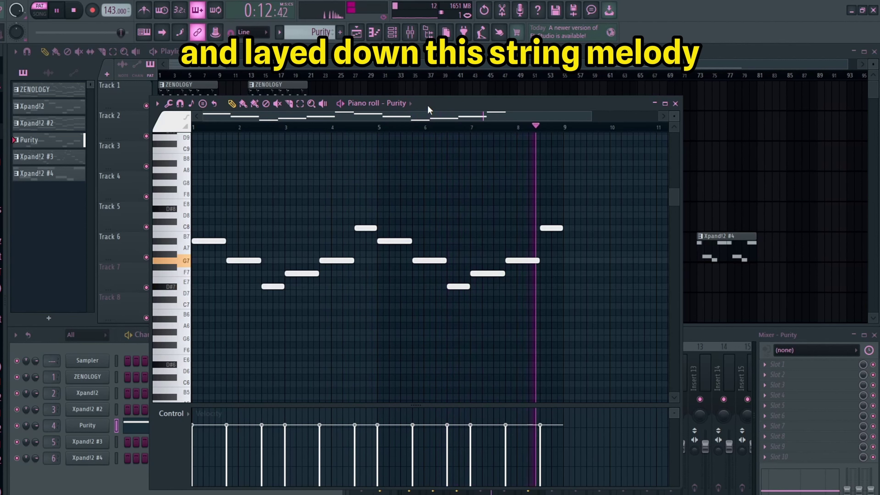
{"action": "key", "text": "space"}
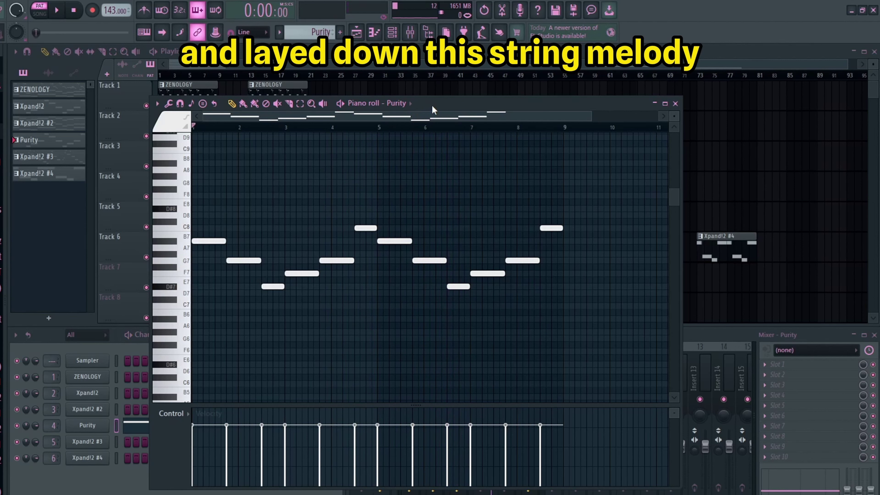
{"action": "left_click_drag", "start_coordinate": [587, 127], "coordinate": [355, 129]}
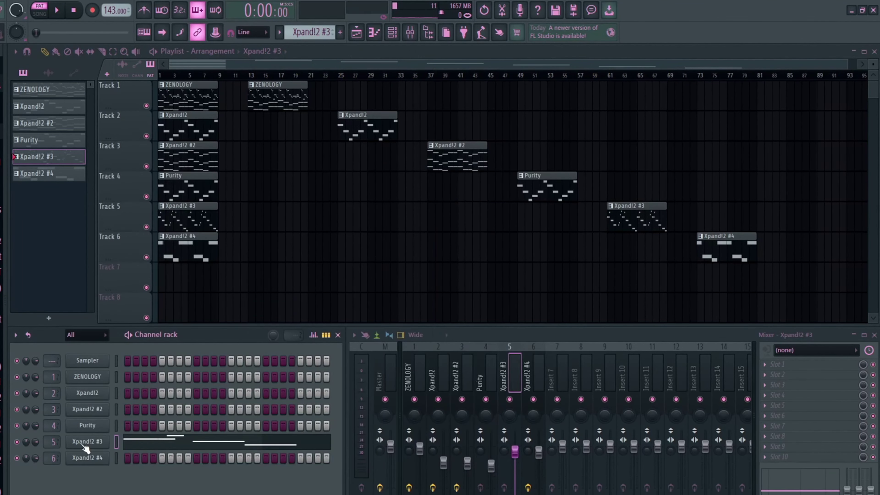
Open the Xpand!2 #3 piano roll, play back the full flute melody and show its first four bars
{"action": "right_click", "coordinate": [86, 449]}
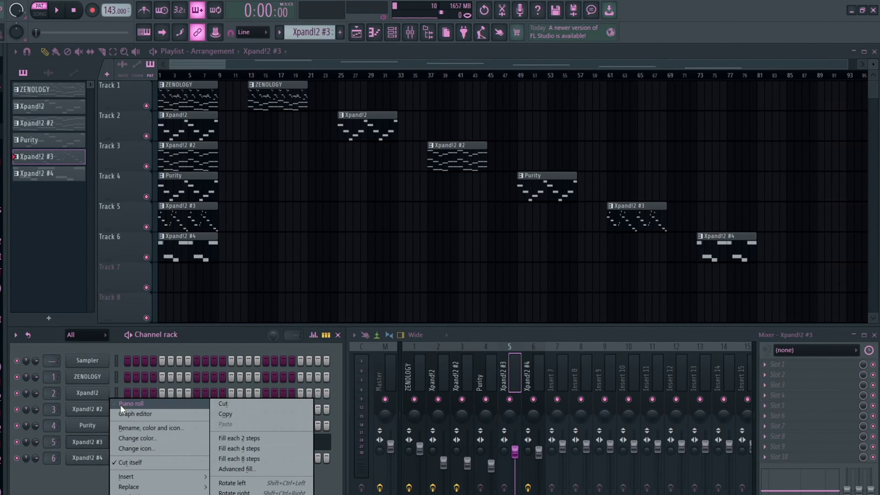
{"action": "left_click", "coordinate": [139, 407]}
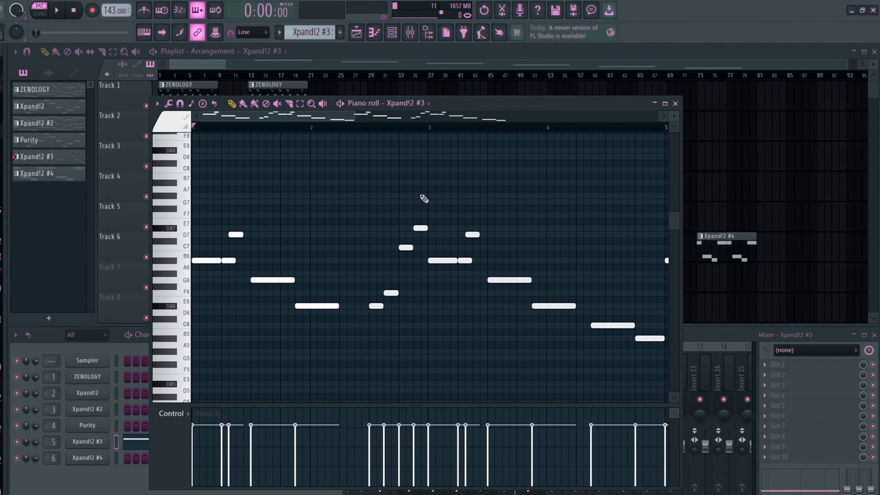
{"action": "scroll", "coordinate": [384, 244], "scroll_direction": "down", "scroll_amount": 3}
{"action": "key", "text": "space"}
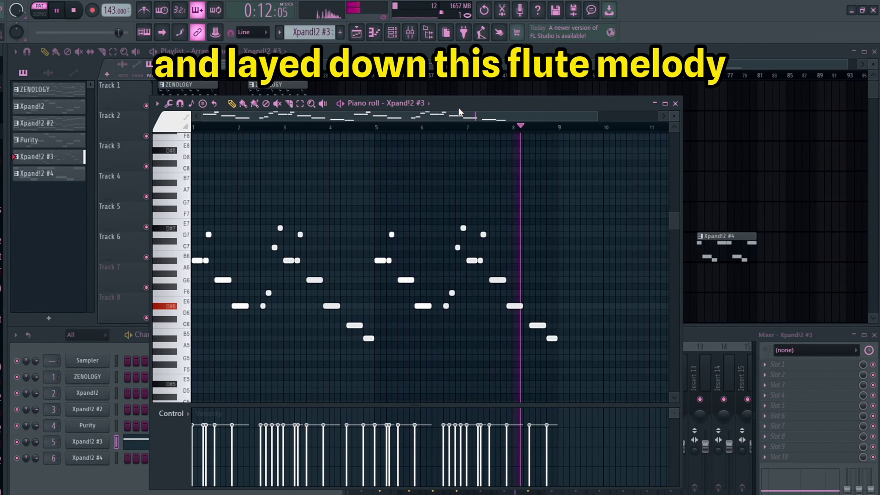
{"action": "key", "text": "space"}
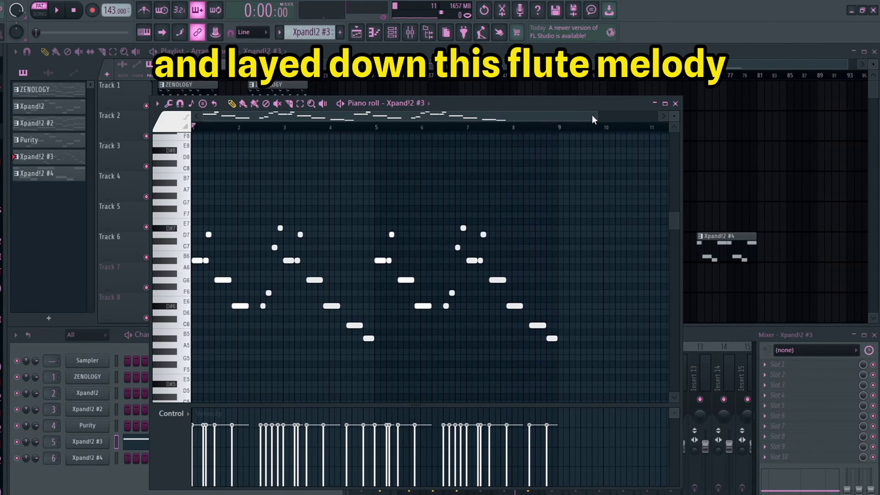
{"action": "left_click_drag", "start_coordinate": [592, 119], "coordinate": [354, 134]}
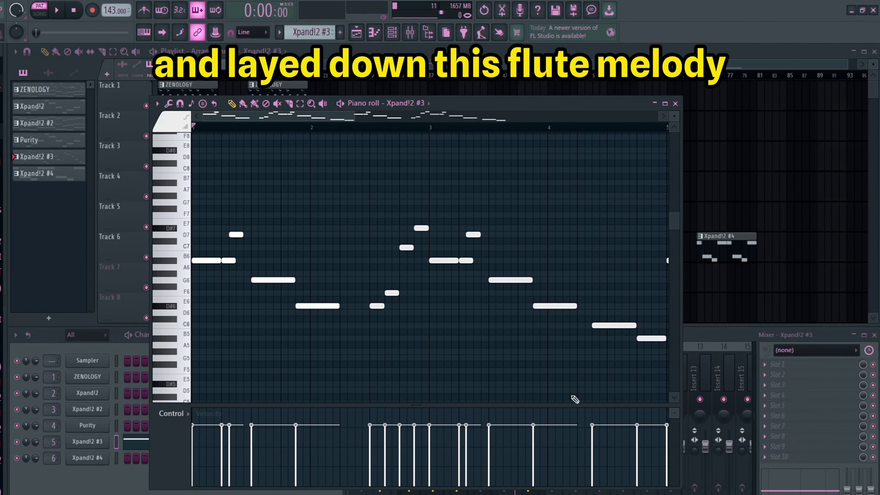
Examine the flute melody's individual notes up close across the opening bars of the Xpand!2 #3 piano roll
{"action": "scroll", "coordinate": [230, 292], "scroll_direction": "up", "scroll_amount": 4}
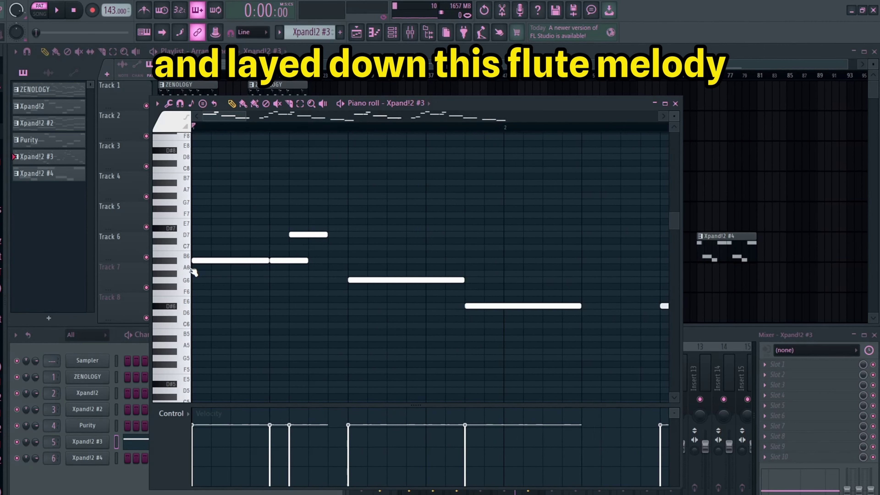
{"action": "scroll", "coordinate": [341, 261], "scroll_direction": "down", "scroll_amount": 2}
{"action": "scroll", "coordinate": [476, 320], "scroll_direction": "up", "scroll_amount": 2}
{"action": "scroll", "coordinate": [475, 320], "scroll_direction": "up", "scroll_amount": 1}
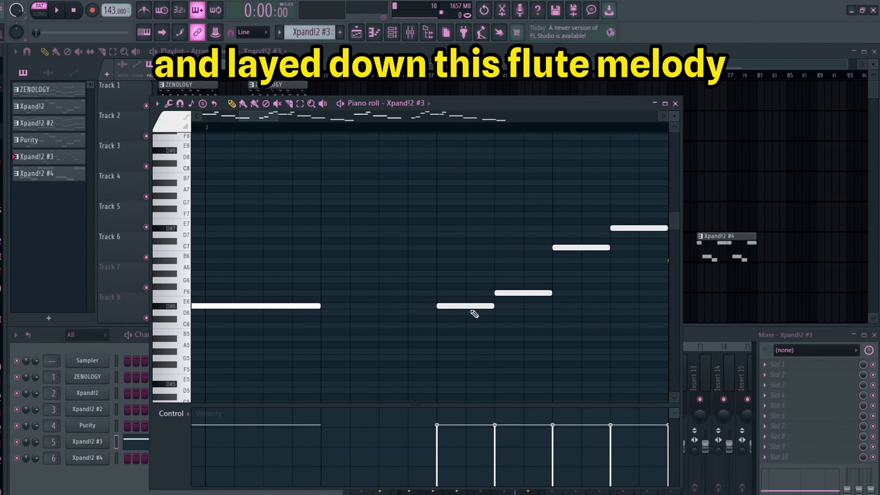
{"action": "scroll", "coordinate": [463, 305], "scroll_direction": "down", "scroll_amount": 3}
{"action": "scroll", "coordinate": [422, 251], "scroll_direction": "up", "scroll_amount": 2}
{"action": "scroll", "coordinate": [422, 250], "scroll_direction": "down", "scroll_amount": 6}
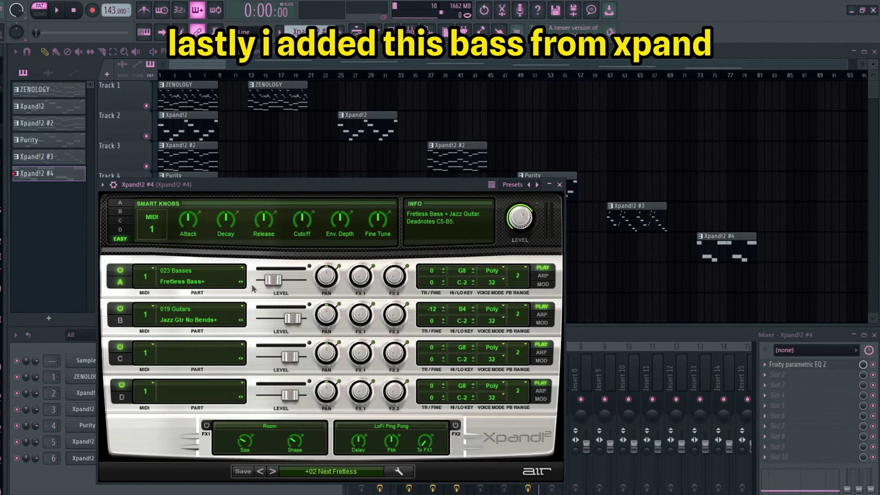
Show the +02 Next Fretless preset in the Xpand!2 #4 instrument's bass preset list and close the instrument
{"action": "left_click", "coordinate": [322, 472]}
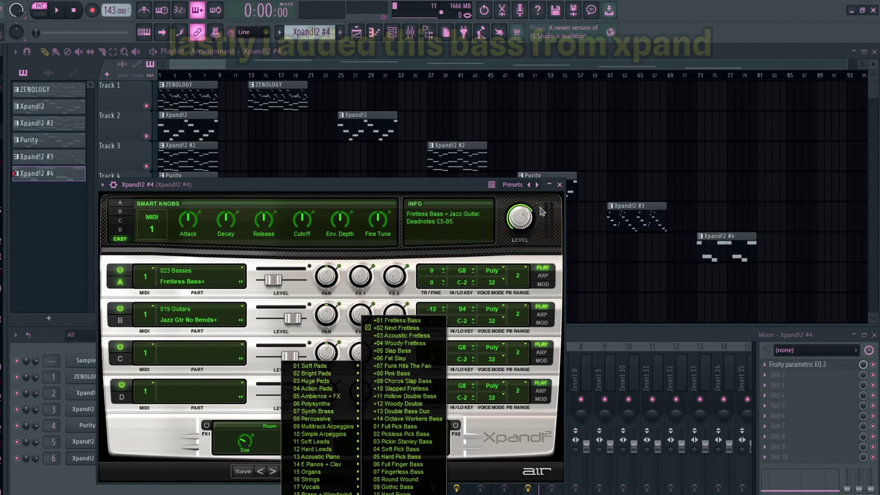
{"action": "left_click", "coordinate": [408, 329]}
{"action": "left_click", "coordinate": [560, 185]}
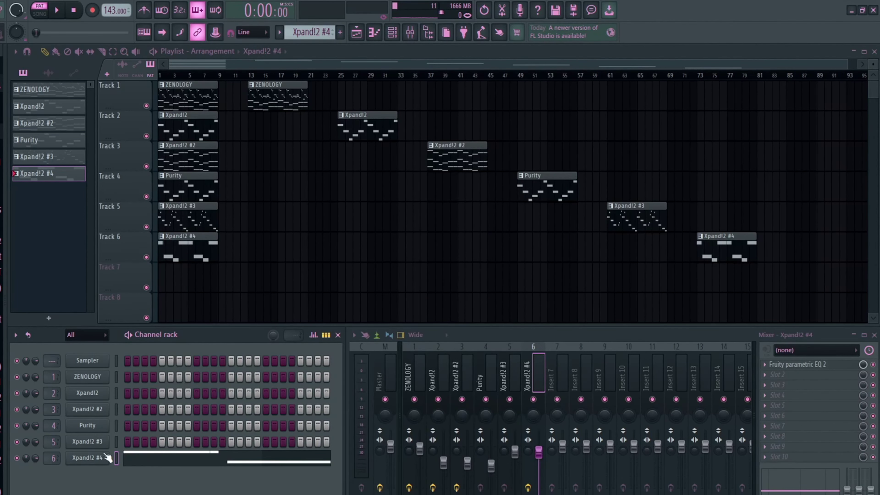
Open the Xpand!2 #4 piano roll, play back the whole bassline from bar 1 and stop it
{"action": "right_click", "coordinate": [96, 465]}
{"action": "left_click", "coordinate": [130, 402]}
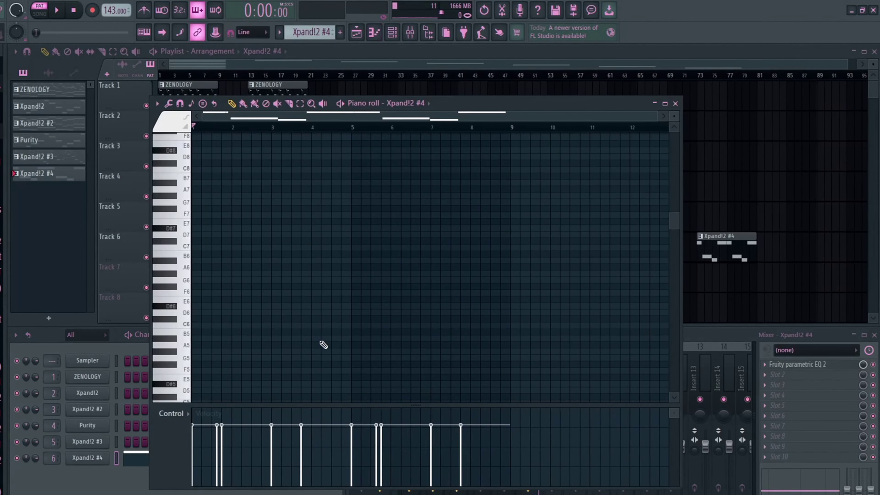
{"action": "scroll", "coordinate": [298, 340], "scroll_direction": "down", "scroll_amount": 4}
{"action": "scroll", "coordinate": [253, 332], "scroll_direction": "up", "scroll_amount": 2, "text": "ctrl"}
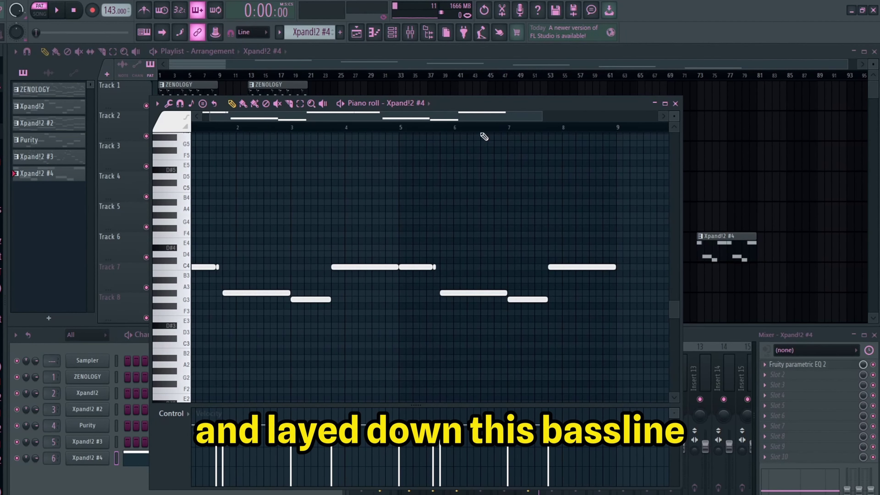
{"action": "key", "text": "space"}
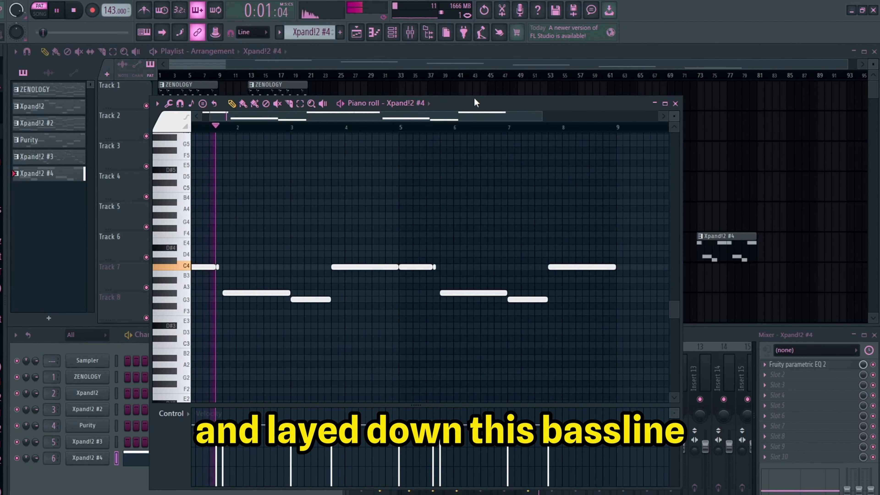
{"action": "left_click_drag", "start_coordinate": [447, 119], "coordinate": [432, 114]}
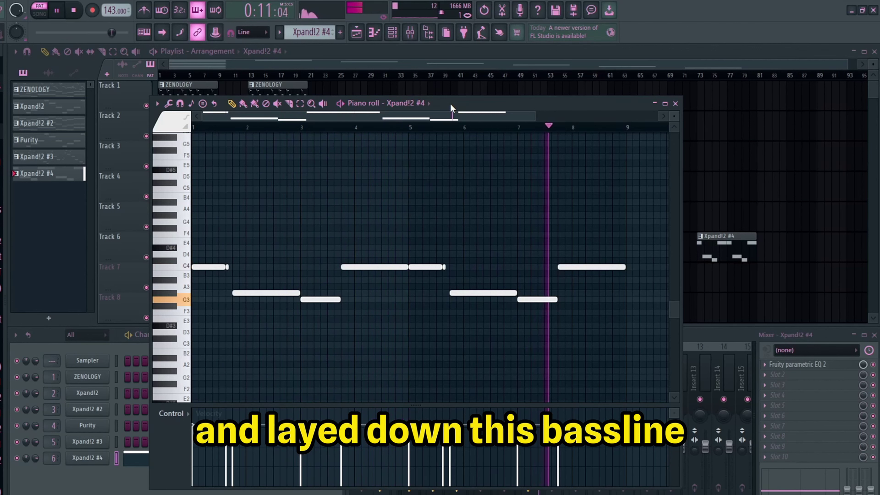
{"action": "key", "text": "space"}
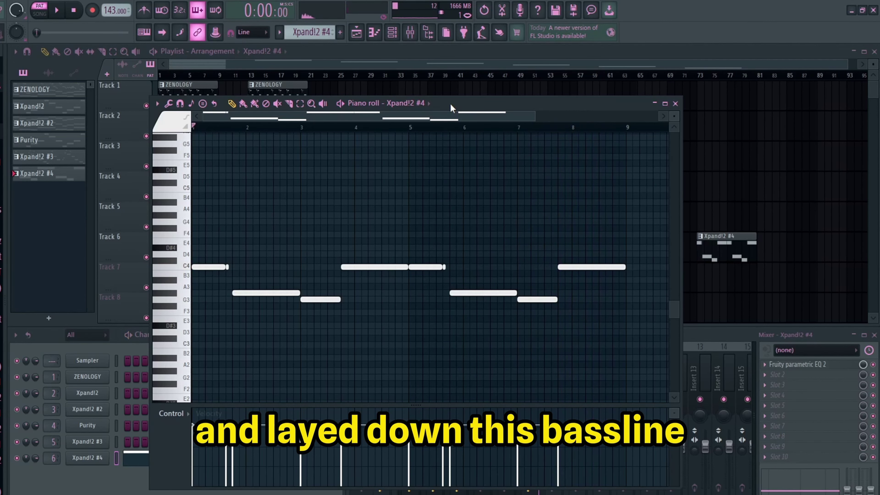
Examine the bassline's opening bars at a size where the note names can be read
{"action": "left_click_drag", "start_coordinate": [532, 121], "coordinate": [357, 122]}
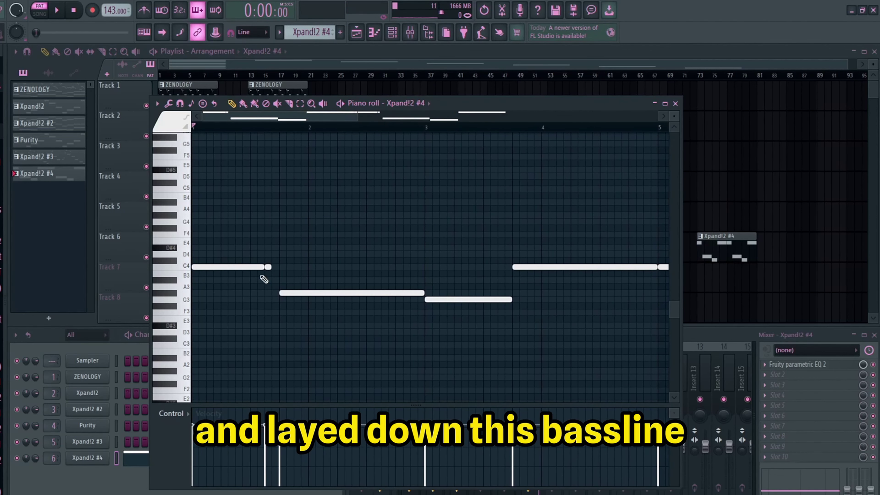
{"action": "left_click_drag", "start_coordinate": [672, 115], "coordinate": [672, 121]}
{"action": "scroll", "coordinate": [497, 220], "scroll_direction": "down", "scroll_amount": 2}
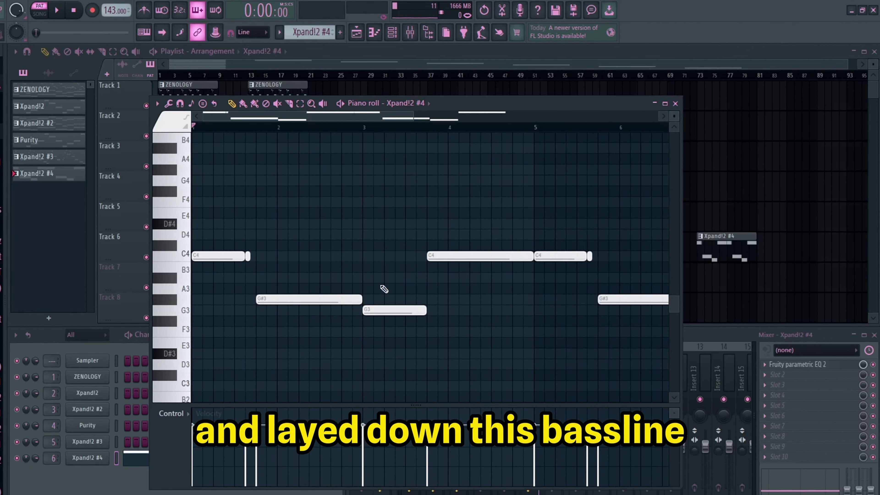
View the complete Xpand!2 #4 bassline from bar 1 to its last C4 note in the piano roll
{"action": "scroll", "coordinate": [280, 298], "scroll_direction": "down", "scroll_amount": 3}
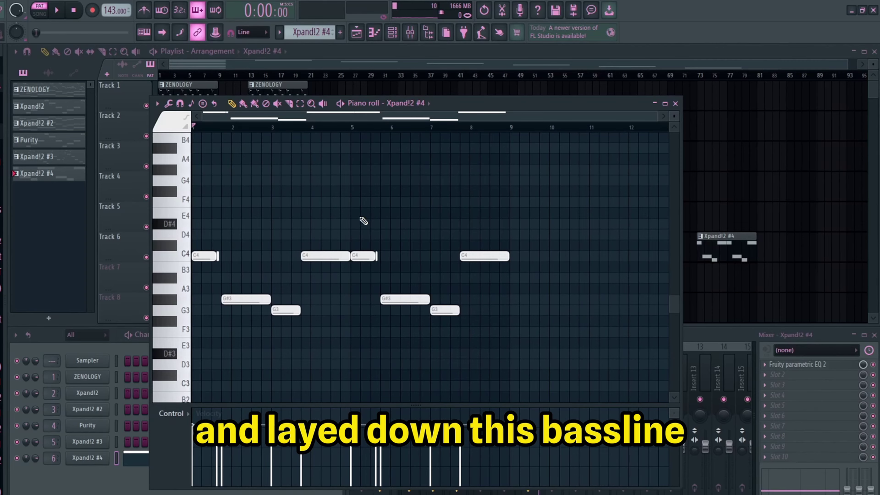
{"action": "scroll", "coordinate": [334, 249], "scroll_direction": "up", "scroll_amount": 5}
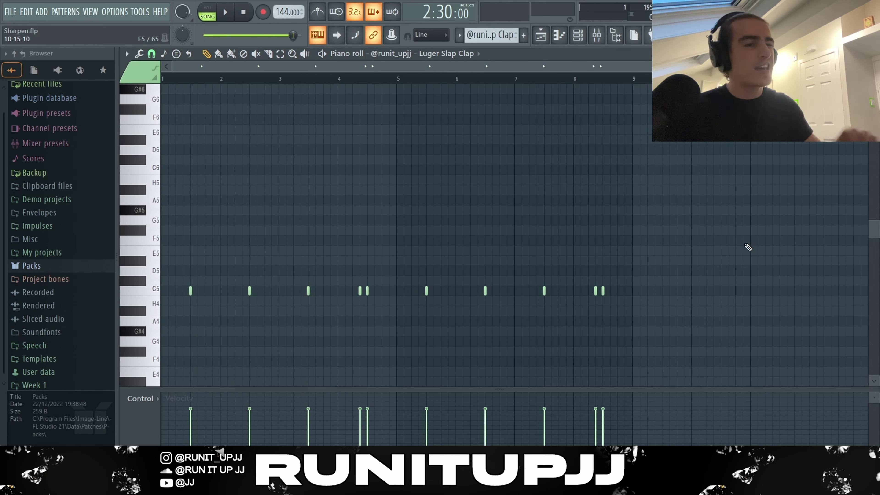
Point out the first note of the paired claps in bars 4 and 8 of the Luger Slap Clap pattern
{"action": "left_click", "coordinate": [360, 291]}
{"action": "left_click", "coordinate": [595, 291]}
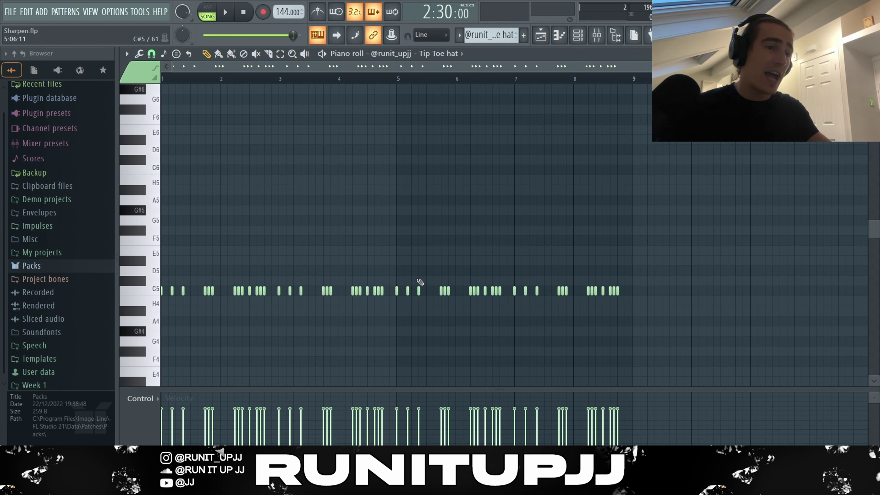
Highlight the Tip Toe hat notes of bars 1 and 2, extend the selection to the whole pattern, and clear it
{"action": "left_click_drag", "start_coordinate": [275, 282], "coordinate": [160, 298]}
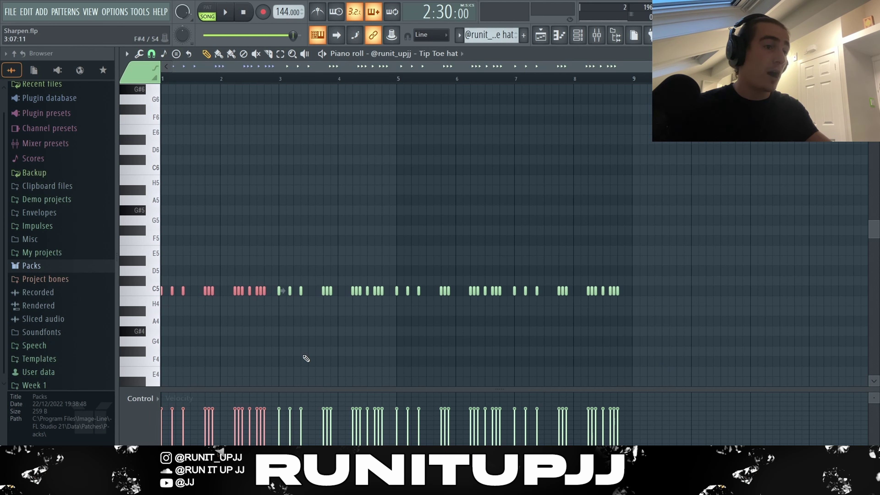
{"action": "left_click_drag", "start_coordinate": [733, 345], "coordinate": [161, 215]}
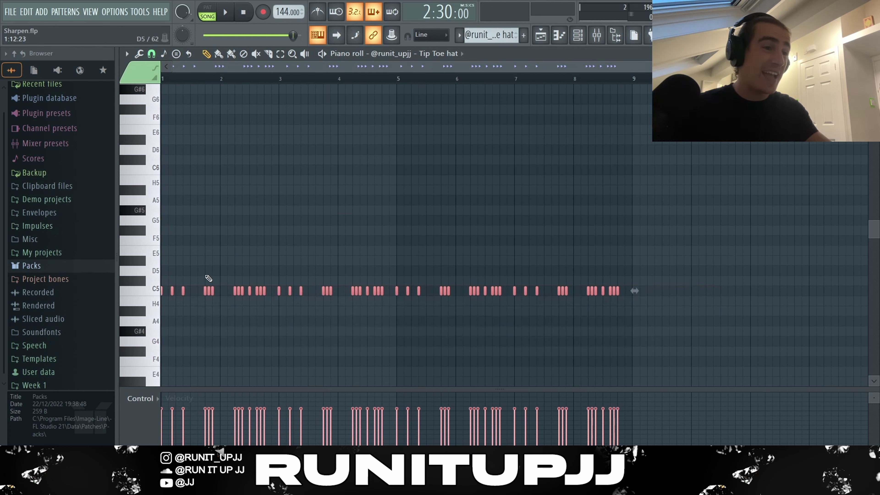
{"action": "left_click", "coordinate": [197, 319]}
Select the first three hats of bar 1 in the Tip Toe hat pattern, viewed up close
{"action": "scroll", "coordinate": [196, 319], "scroll_direction": "up", "scroll_amount": 6}
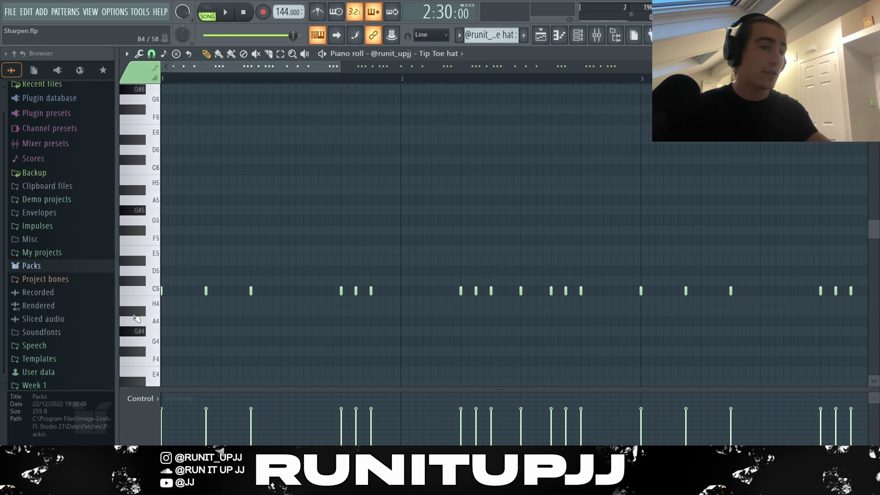
{"action": "scroll", "coordinate": [456, 198], "scroll_direction": "down", "scroll_amount": 1}
{"action": "left_click_drag", "start_coordinate": [272, 279], "coordinate": [162, 294]}
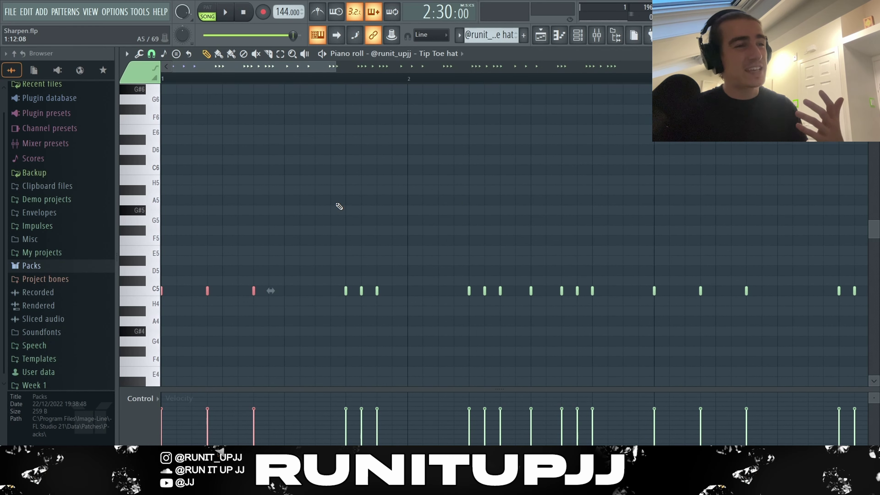
Set the piano roll snap to 1/3 step, inspect the opening hats against the grid, and clear the selection
{"action": "left_click", "coordinate": [151, 54]}
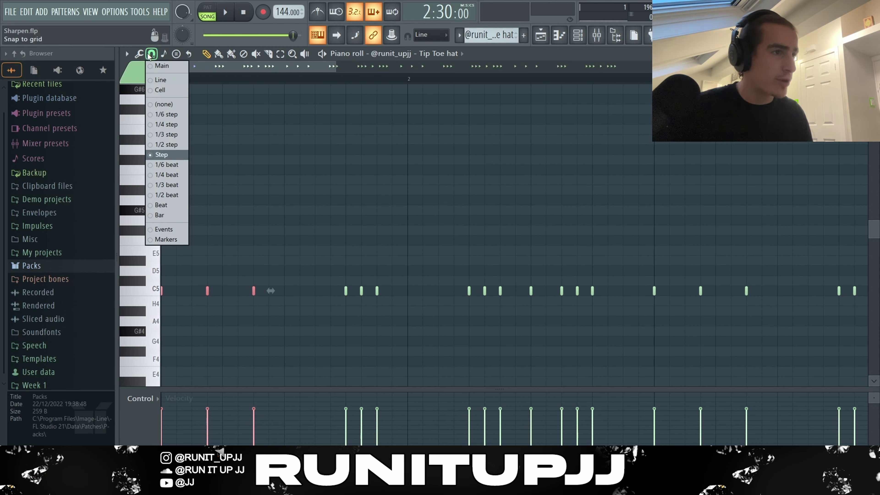
{"action": "left_click", "coordinate": [169, 138]}
{"action": "scroll", "coordinate": [186, 308], "scroll_direction": "up", "scroll_amount": 3}
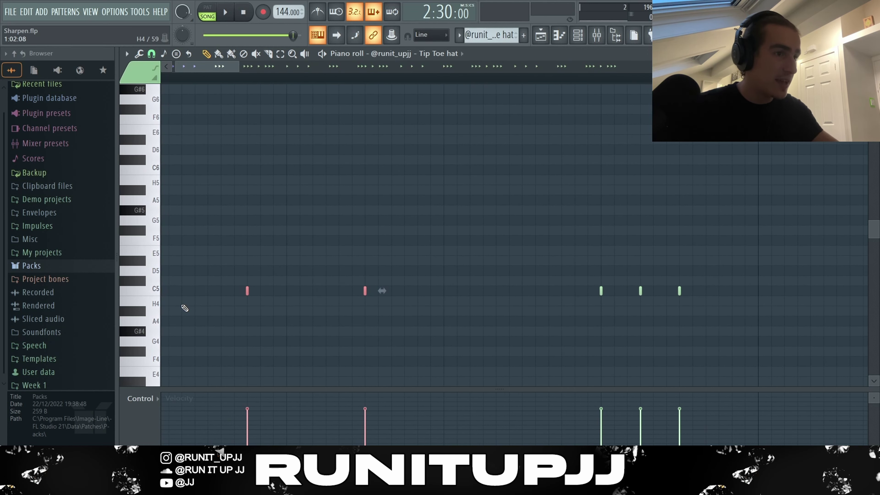
{"action": "scroll", "coordinate": [236, 307], "scroll_direction": "down", "scroll_amount": 5}
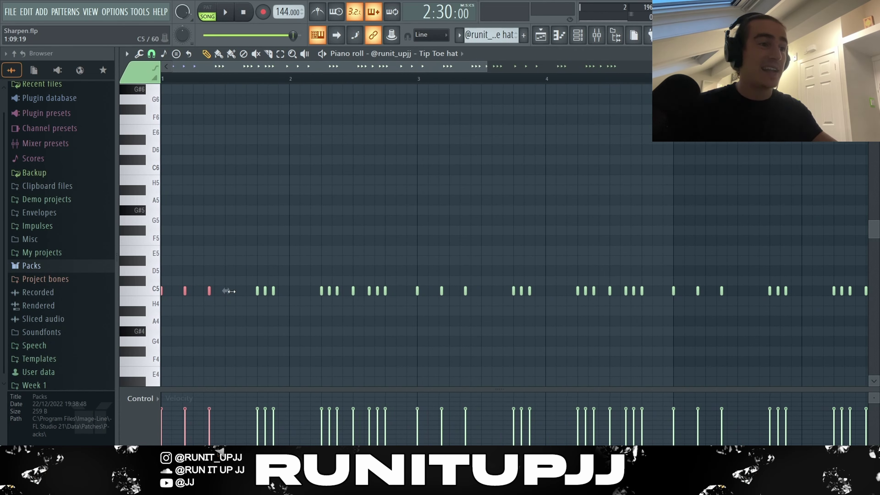
{"action": "key", "text": "ctrl+d"}
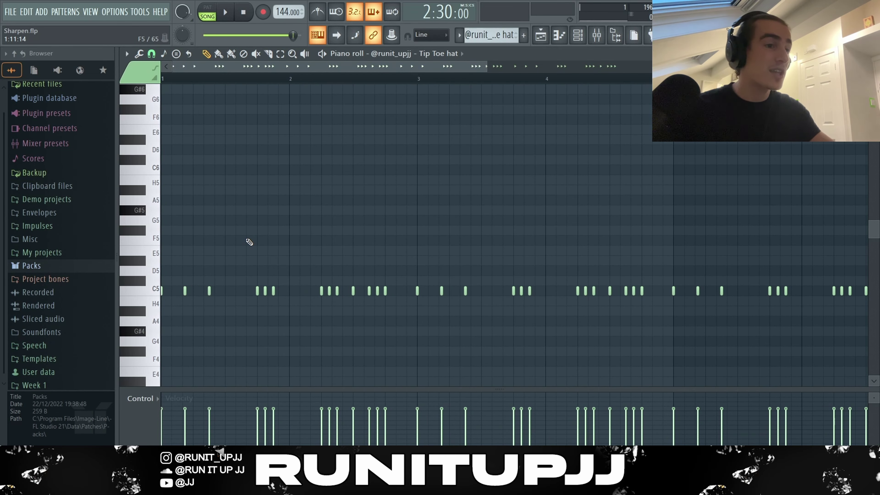
Select the hat notes from the end of bar 1 through bar 2 and set the piano roll snap to Step
{"action": "left_click_drag", "start_coordinate": [240, 268], "coordinate": [396, 332]}
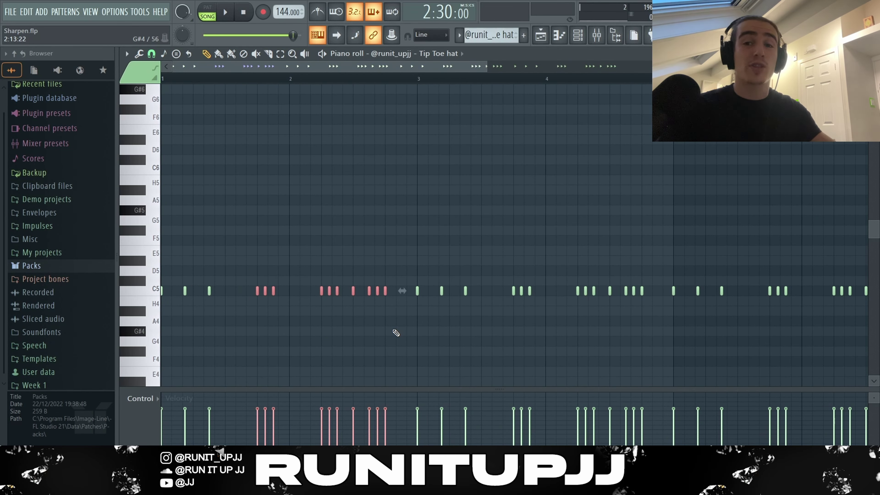
{"action": "left_click", "coordinate": [151, 54]}
{"action": "left_click", "coordinate": [161, 155]}
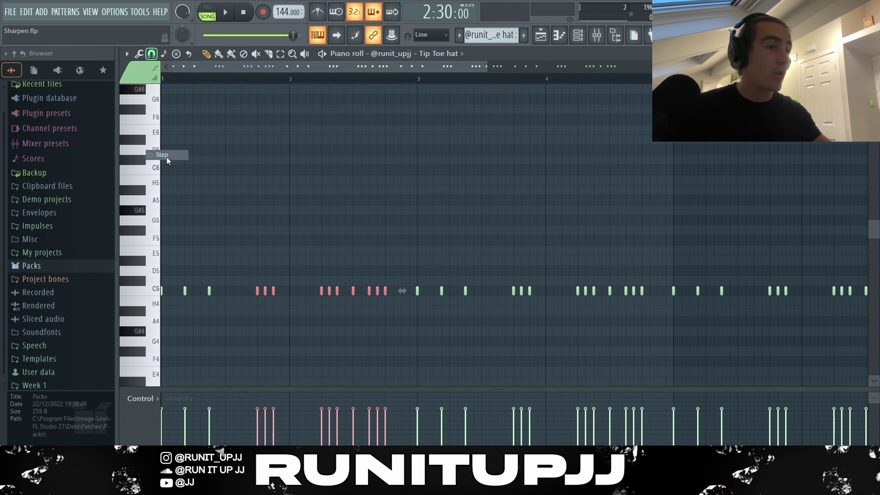
Highlight the three-hat group ending bar 1 and the denser hat group in bar 2, and clear the selection
{"action": "left_click_drag", "start_coordinate": [246, 287], "coordinate": [293, 315]}
{"action": "mouse_move", "coordinate": [311, 277]}
{"action": "left_mouse_down"}
{"action": "mouse_move", "coordinate": [353, 314]}
{"action": "mouse_move", "coordinate": [390, 287]}
{"action": "left_mouse_up"}
{"action": "left_click", "coordinate": [353, 310]}
{"action": "left_click", "coordinate": [379, 322]}
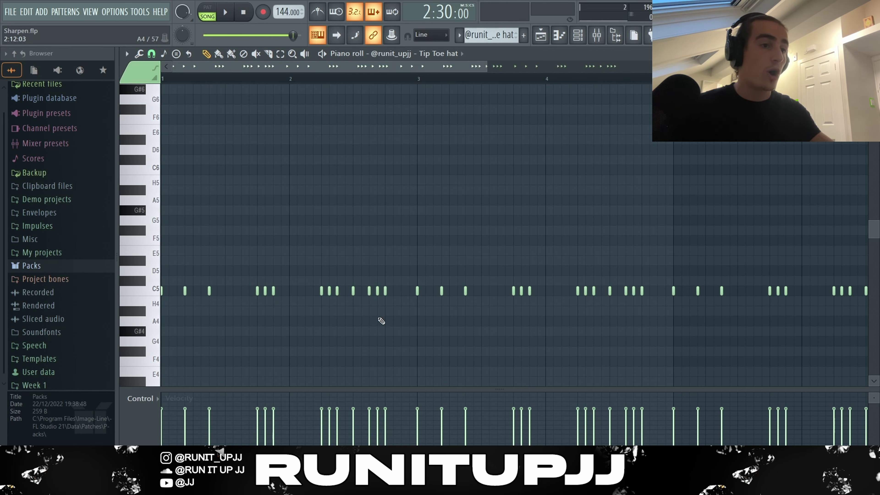
Repeat the two-bar hat phrase from bars 1 and 2 three times through bar 8 and play back the pattern
{"action": "scroll", "coordinate": [298, 264], "scroll_direction": "down", "scroll_amount": 3}
{"action": "left_click_drag", "start_coordinate": [281, 79], "coordinate": [161, 78]}
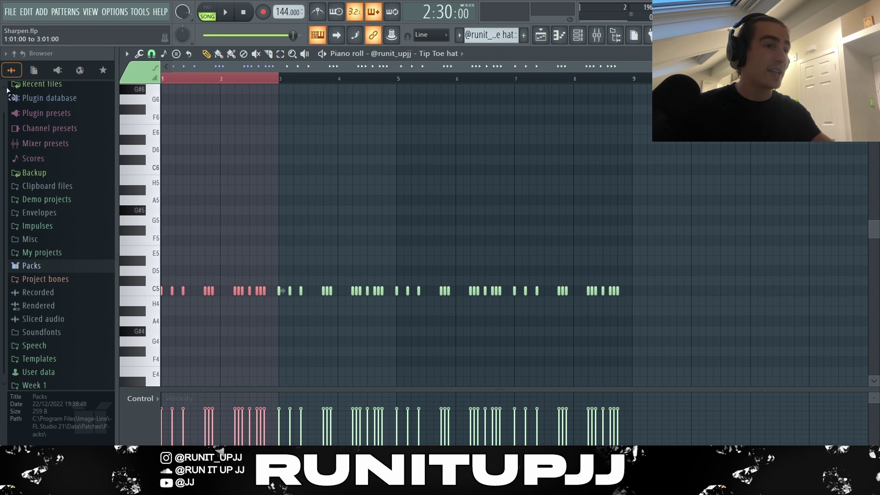
{"action": "key", "text": "ctrl+b"}
{"action": "key", "text": "ctrl+b"}
{"action": "key", "text": "ctrl+b"}
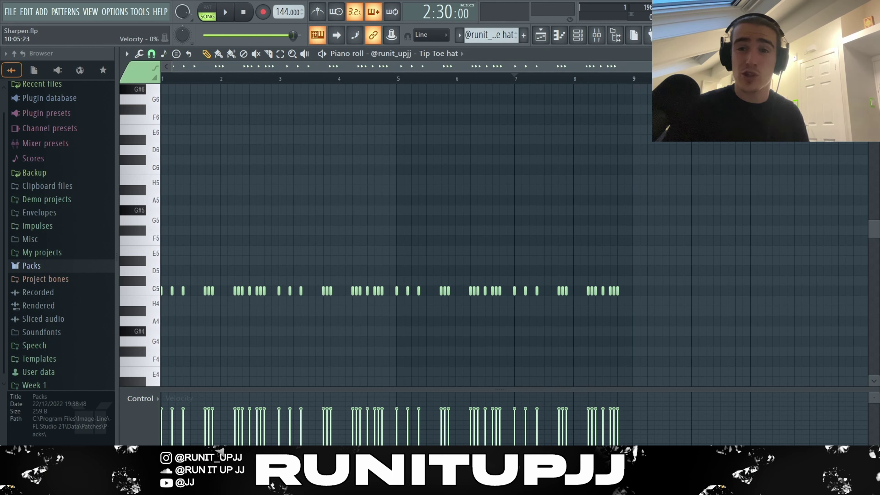
{"action": "key", "text": "space"}
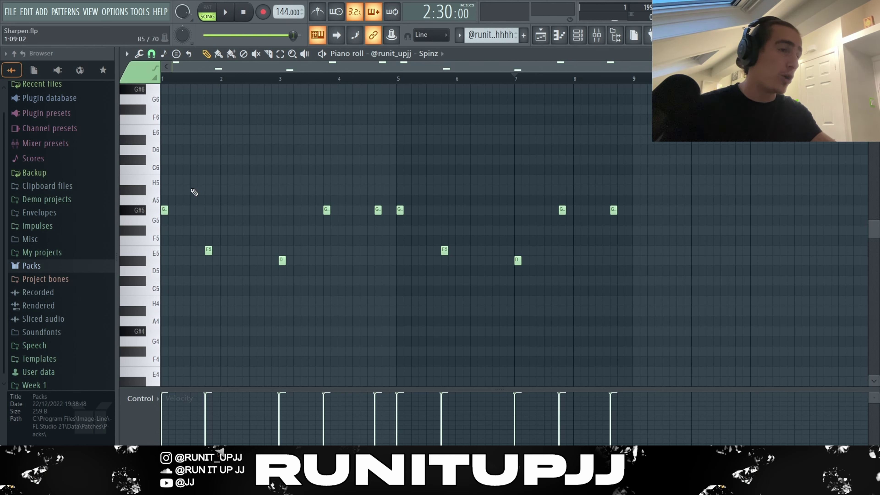
Highlight individual Spinz notes across bars 1 to 4, followed by the opening phrase and its repeat from bar 5
{"action": "left_click_drag", "start_coordinate": [196, 199], "coordinate": [152, 270]}
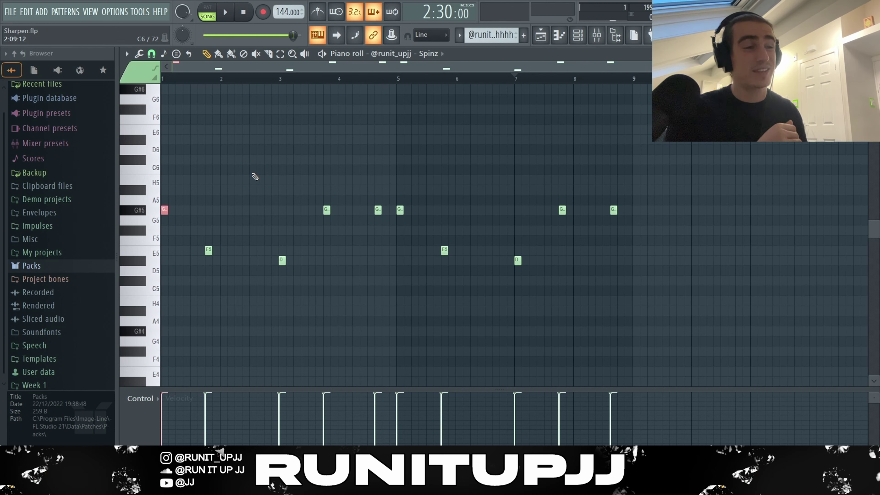
{"action": "key", "text": "ctrl+Right"}
{"action": "left_click_drag", "start_coordinate": [266, 268], "coordinate": [293, 258]}
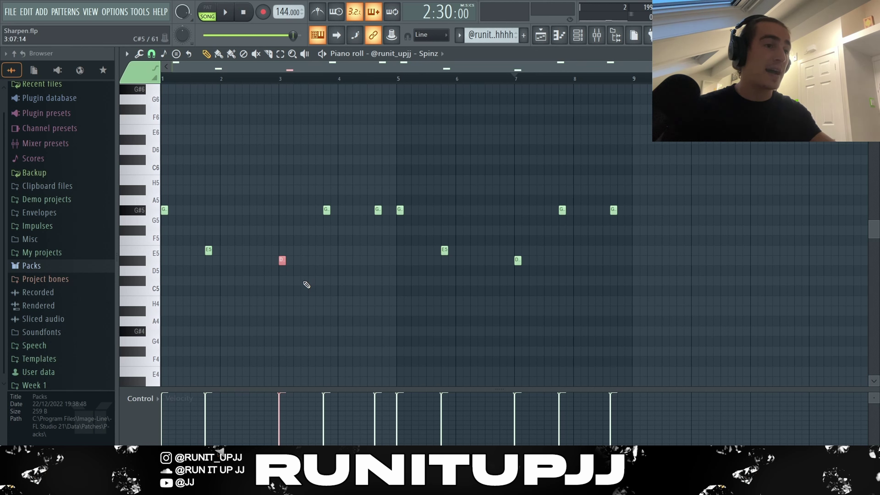
{"action": "left_click_drag", "start_coordinate": [299, 224], "coordinate": [362, 210]}
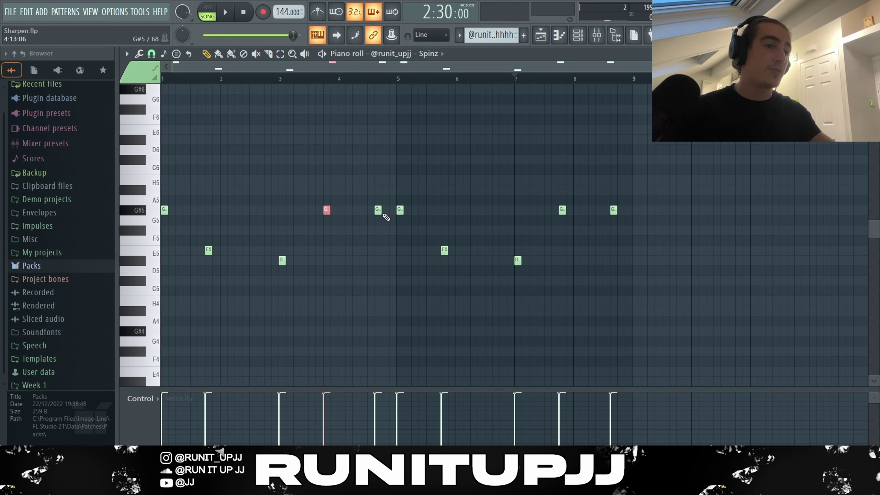
{"action": "key", "text": "ctrl+Right"}
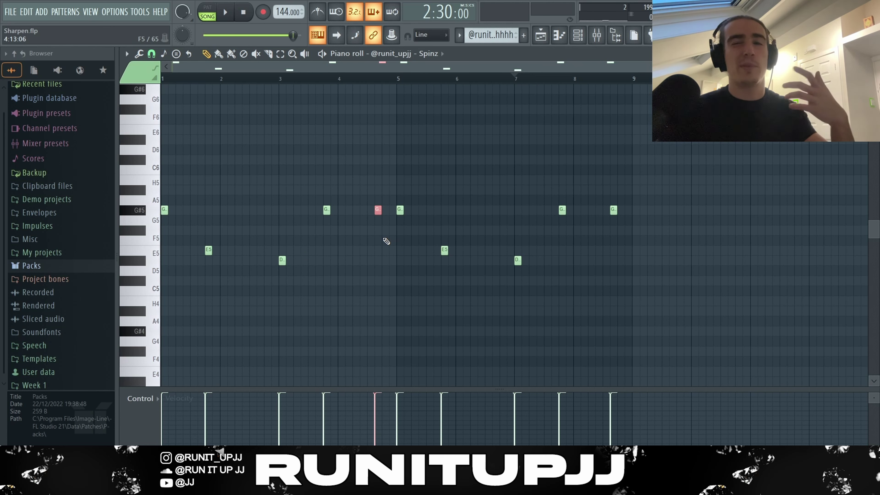
{"action": "left_click_drag", "start_coordinate": [399, 295], "coordinate": [161, 146]}
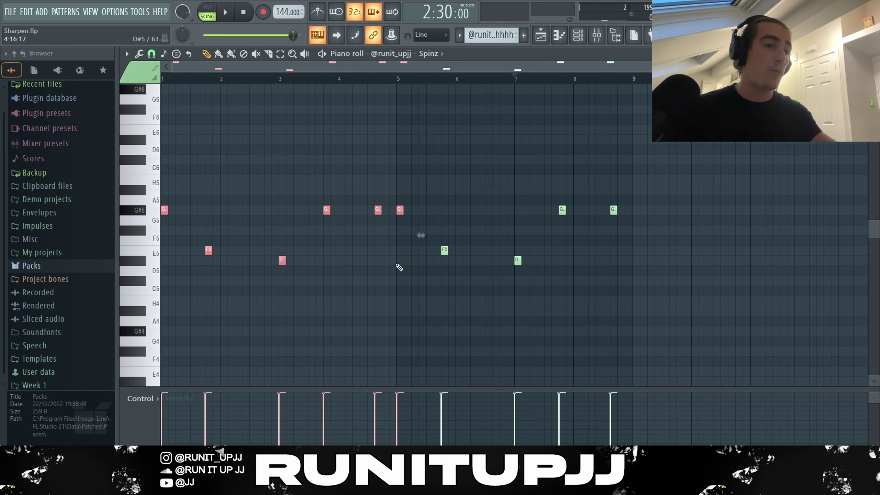
{"action": "left_click_drag", "start_coordinate": [693, 305], "coordinate": [395, 157]}
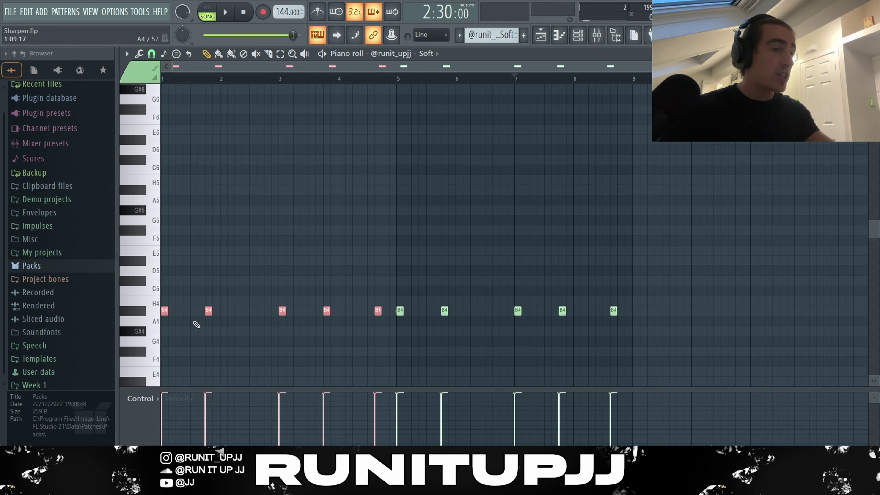
Try all the Soft notes at C5, return them to B4, and clear the selection
{"action": "left_click_drag", "start_coordinate": [710, 322], "coordinate": [163, 277]}
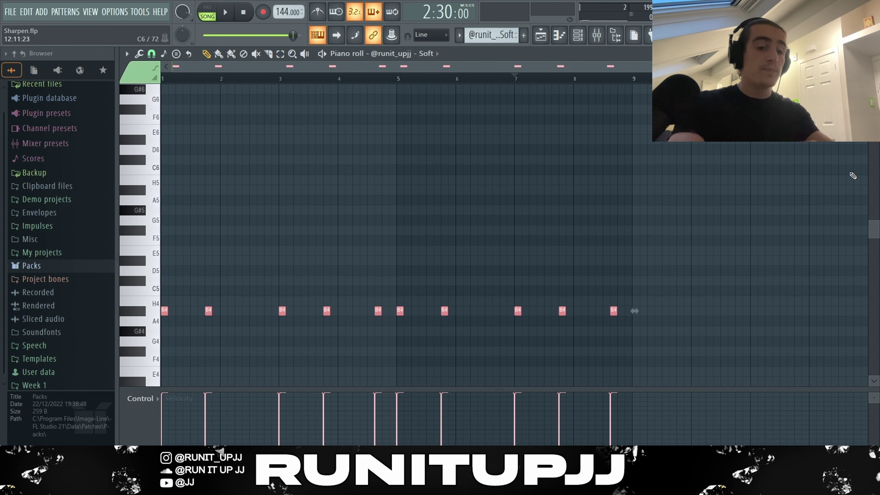
{"action": "key", "text": "shift+Up"}
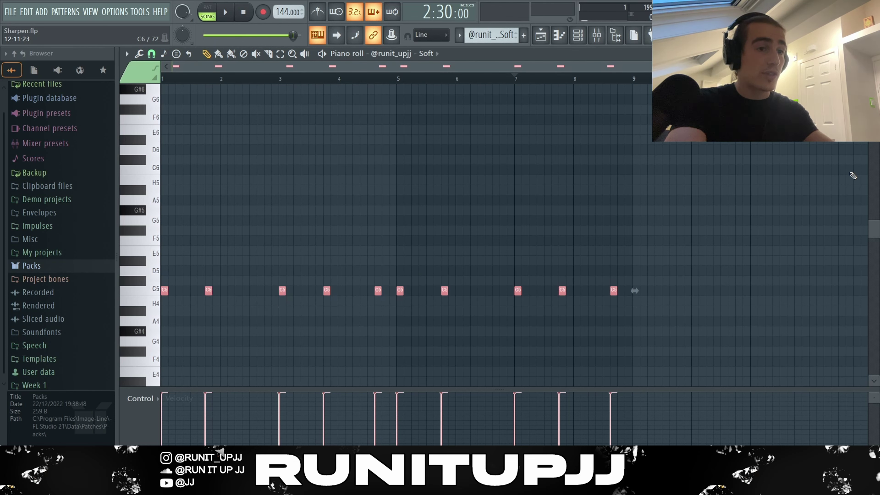
{"action": "key", "text": "shift+Down"}
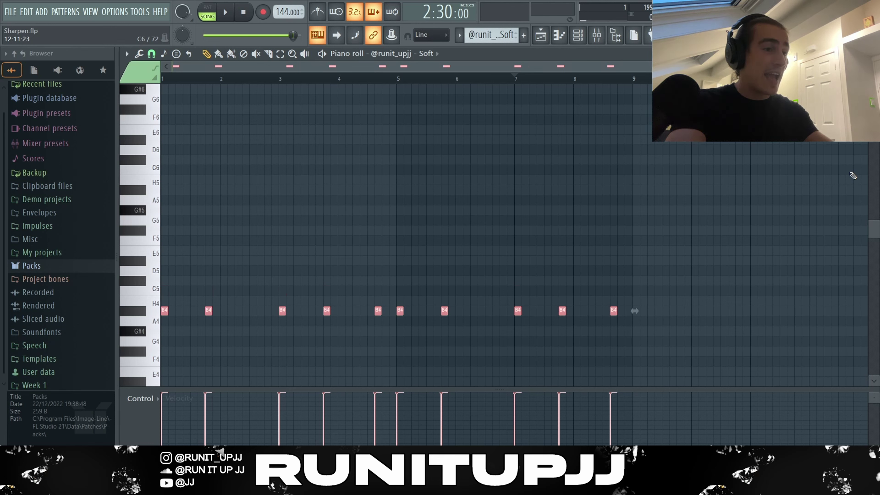
{"action": "key", "text": "ctrl+d"}
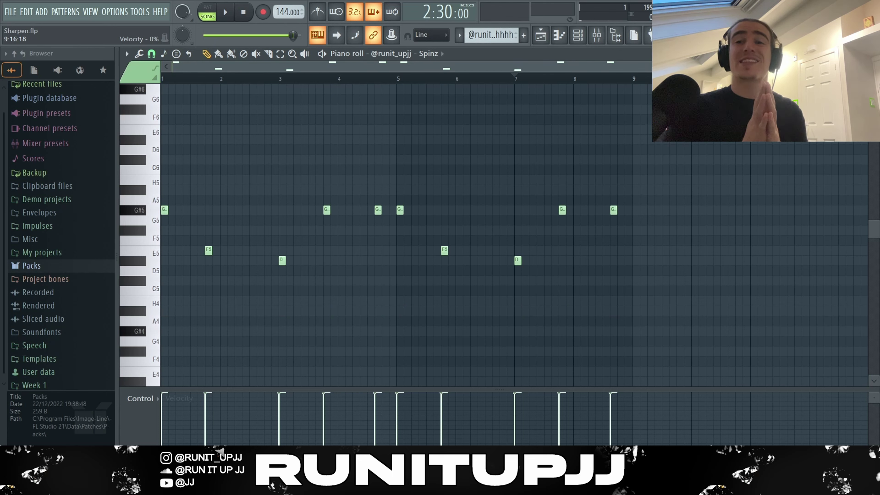
Play back the Spinz pattern and switch to the Short & Quick (Like you) pattern
{"action": "key", "text": "space"}
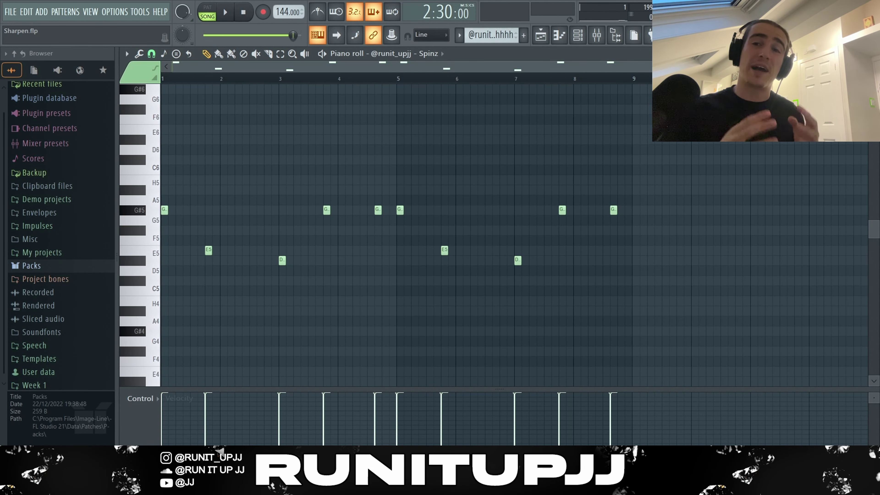
{"action": "key", "text": "KP_Add"}
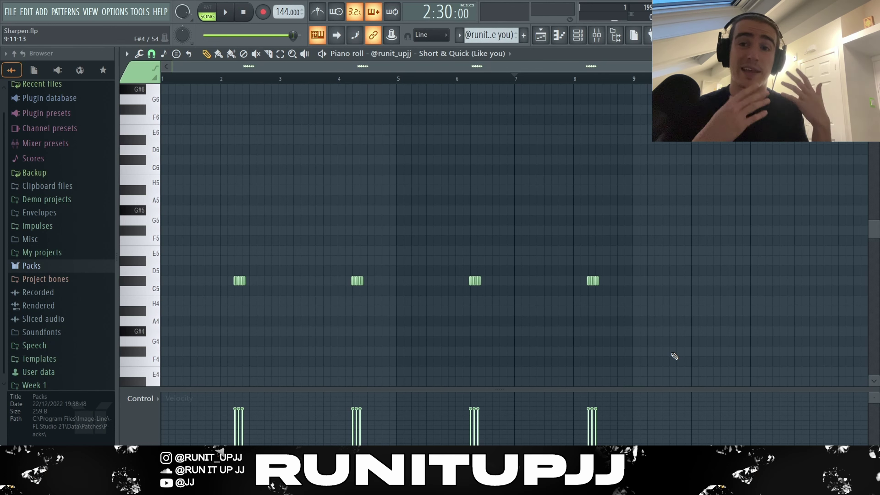
Select the six-note roll in bar 2 of the Short & Quick (Like you) pattern and examine its notes up close
{"action": "left_click_drag", "start_coordinate": [274, 279], "coordinate": [169, 300]}
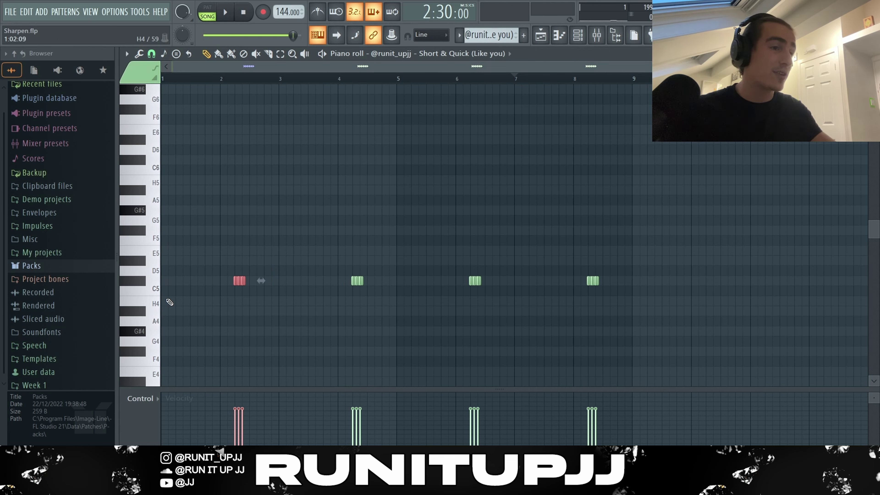
{"action": "scroll", "coordinate": [173, 305], "scroll_direction": "up", "scroll_amount": 2}
{"action": "scroll", "coordinate": [290, 305], "scroll_direction": "up", "scroll_amount": 3}
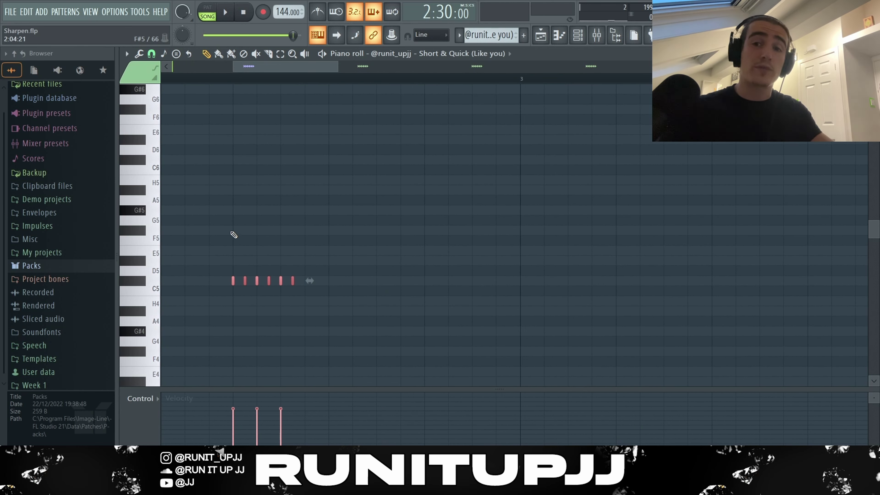
Show the Short & Quick (Like you) channel's settings in the Channel rack and toggle its Cut itself option
{"action": "scroll", "coordinate": [219, 233], "scroll_direction": "down", "scroll_amount": 3}
{"action": "key", "text": "F6"}
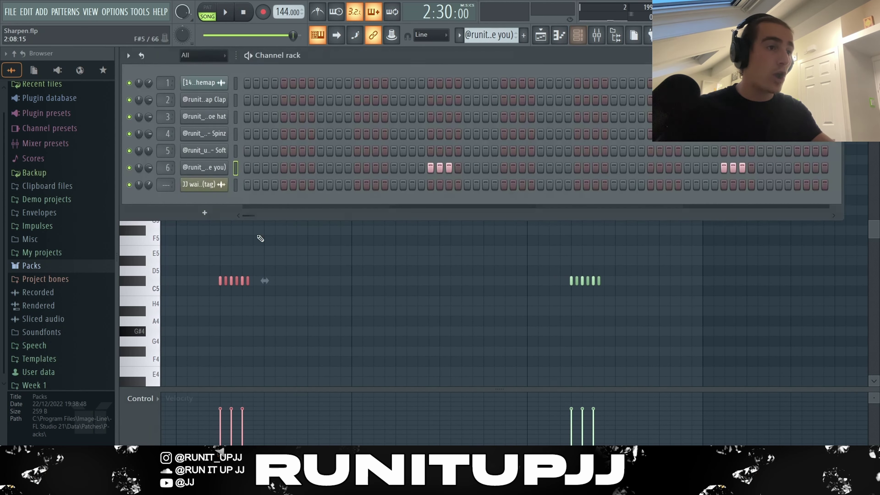
{"action": "left_click", "coordinate": [220, 168]}
{"action": "right_click", "coordinate": [220, 169]}
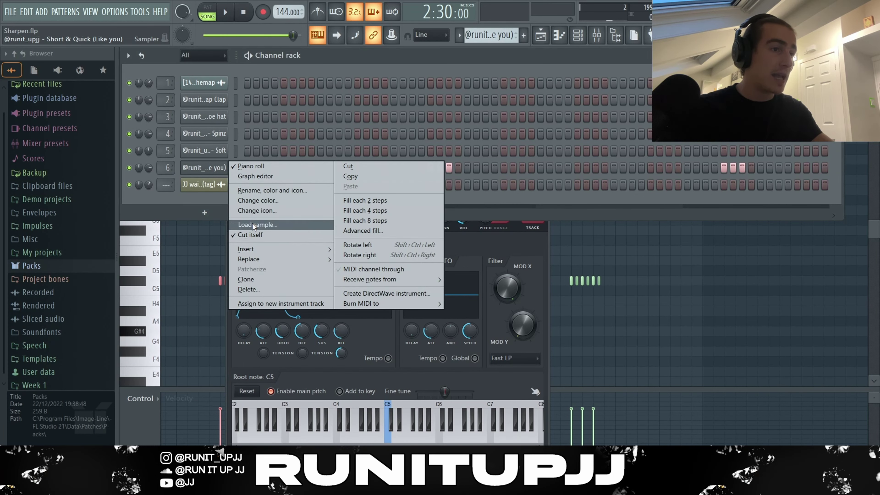
{"action": "left_click", "coordinate": [259, 236]}
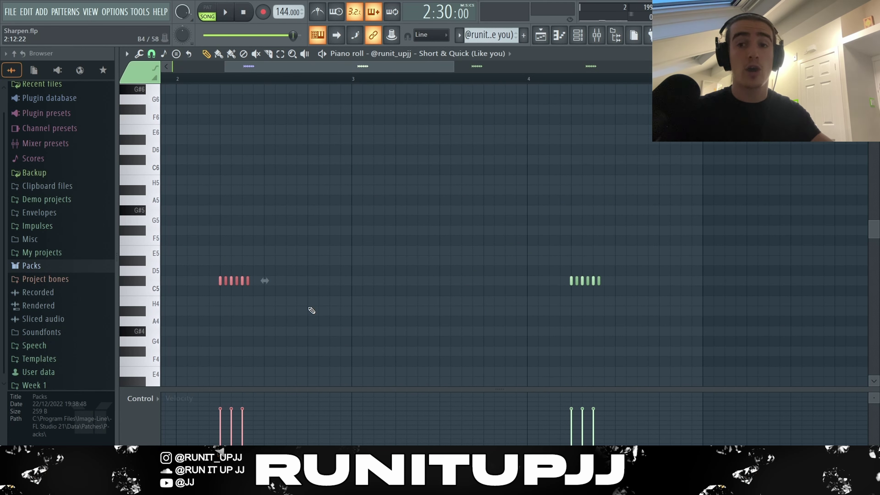
Single out the second note of the six-note roll in bar 2
{"action": "left_click", "coordinate": [277, 318]}
{"action": "scroll", "coordinate": [204, 312], "scroll_direction": "up", "scroll_amount": 2}
{"action": "left_click_drag", "start_coordinate": [231, 274], "coordinate": [243, 292]}
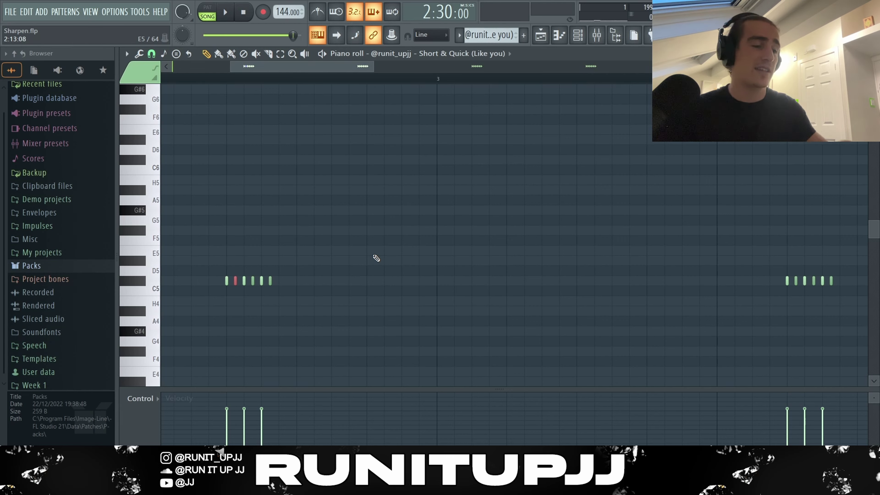
Highlight the repeated rolls across the pattern up to the one in bar 8, and clear the selection
{"action": "scroll", "coordinate": [376, 258], "scroll_direction": "down", "scroll_amount": 5}
{"action": "key", "text": "ctrl+Right"}
{"action": "key", "text": "ctrl+Right"}
{"action": "key", "text": "ctrl+Right"}
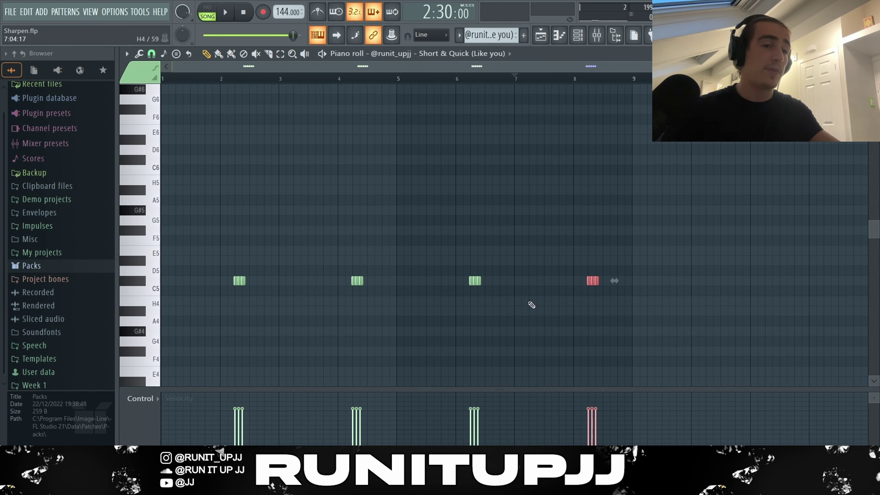
{"action": "key", "text": "ctrl+d"}
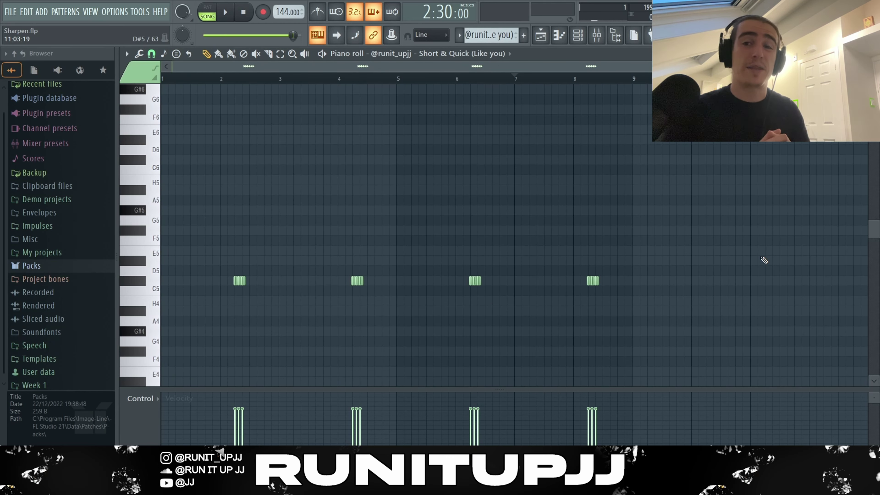
Show the Playlist arrangement and play back the melody stems together with all the drum patterns
{"action": "key", "text": "F5"}
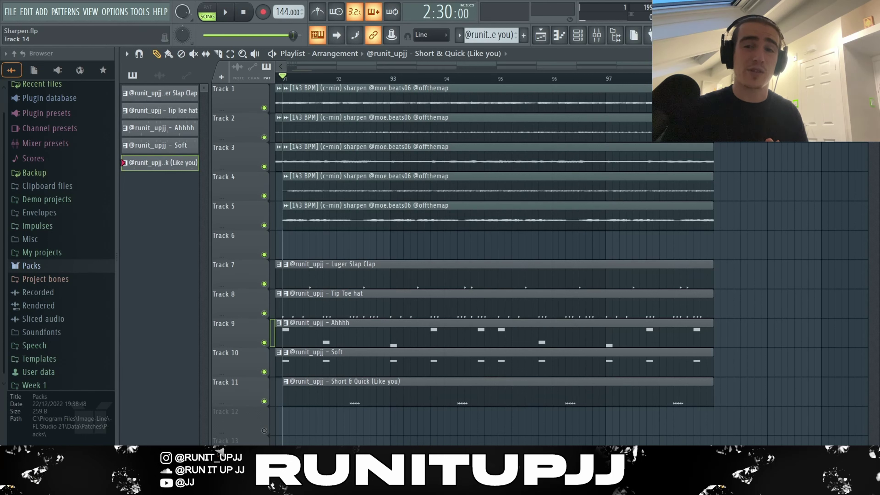
{"action": "key", "text": "space"}
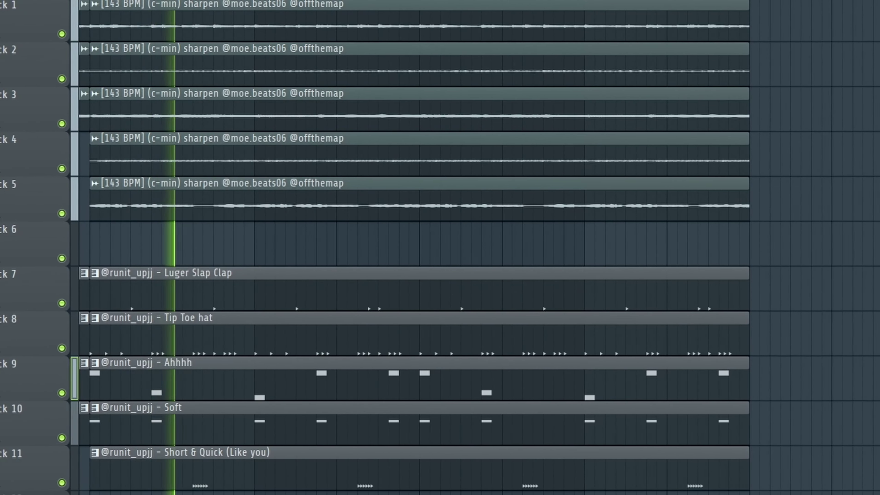